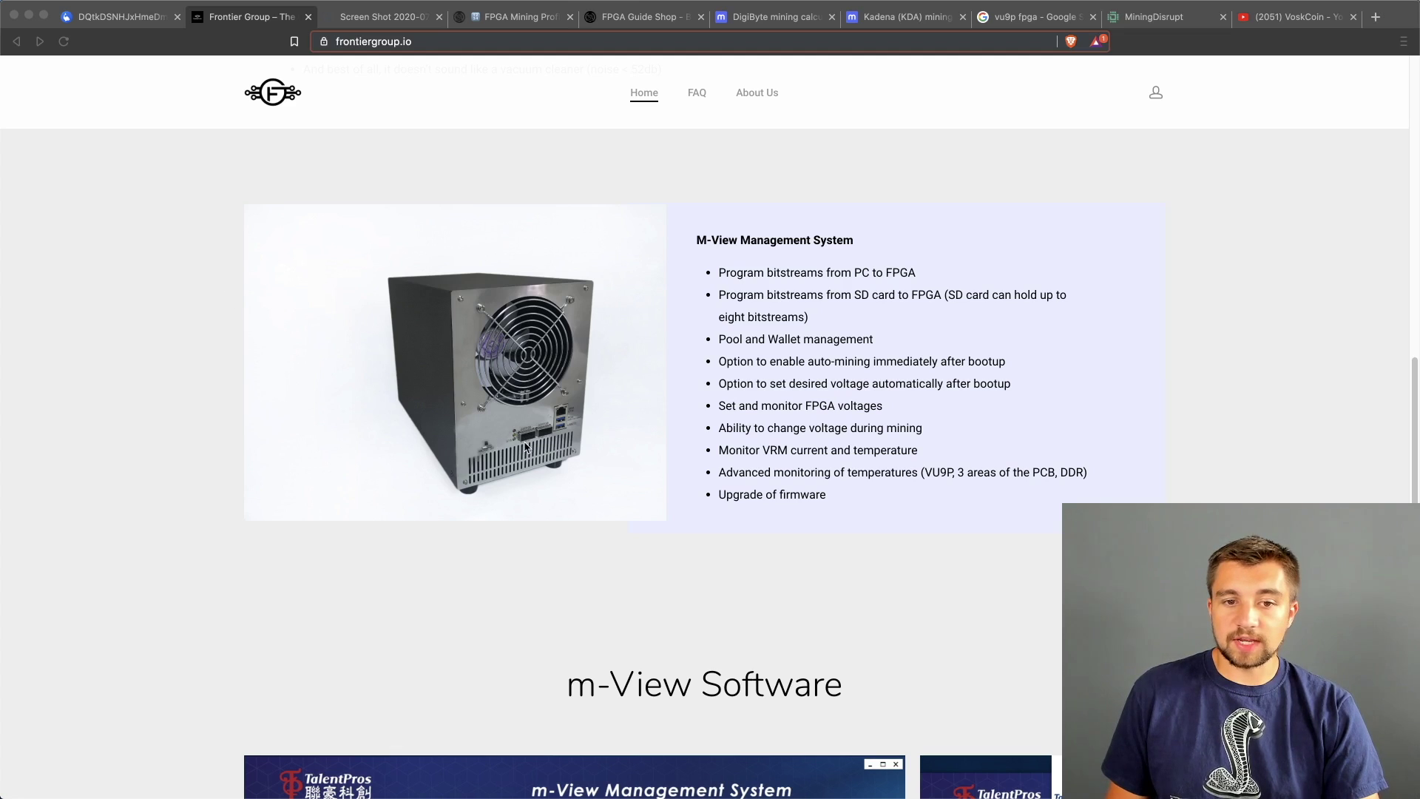
Bring the browser forward to the F2Pool DigiByte-Odocrypt wallet dashboard.
click(676, 358)
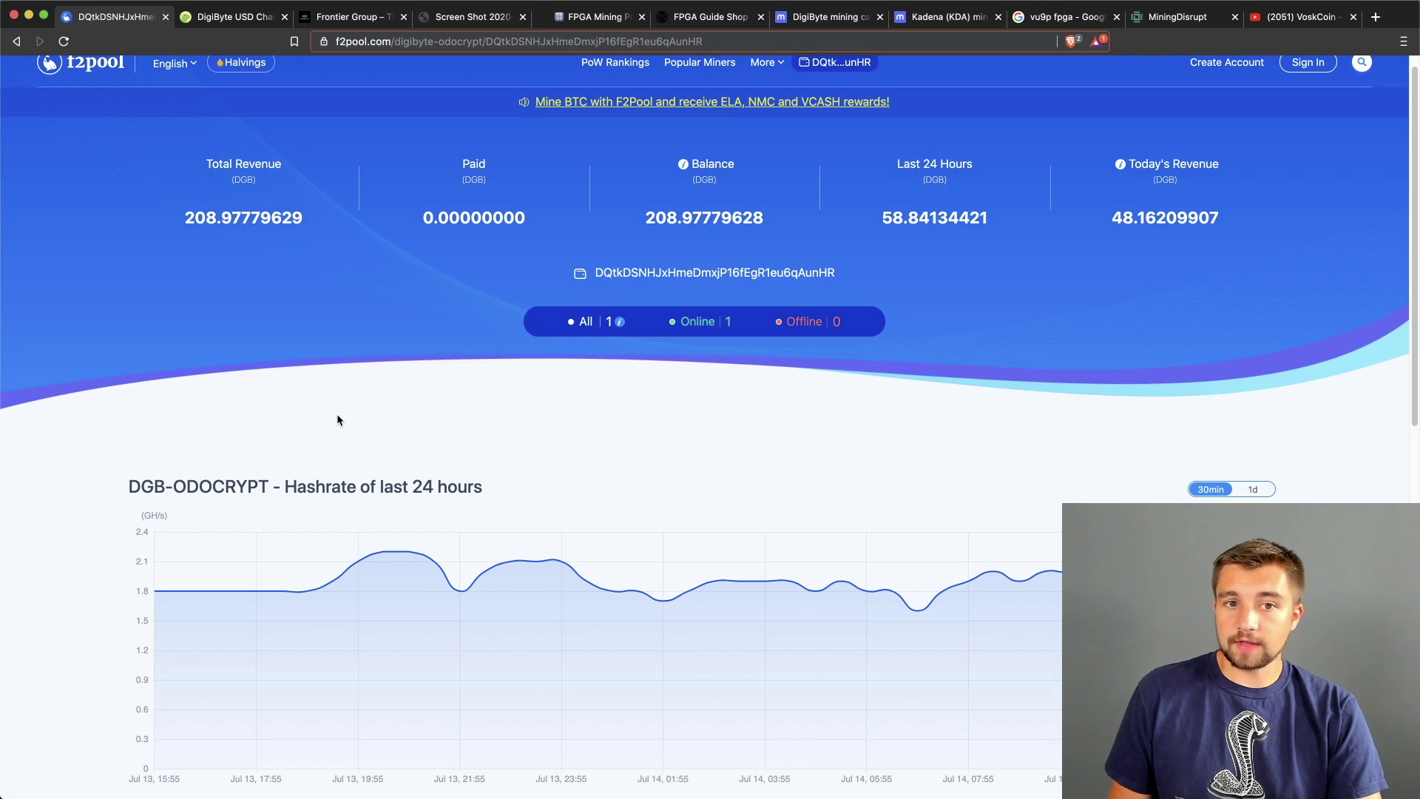
Scroll down and select the 58.84134421 DGB last-24-hours earnings figure.
scroll(342, 418, down, 1)
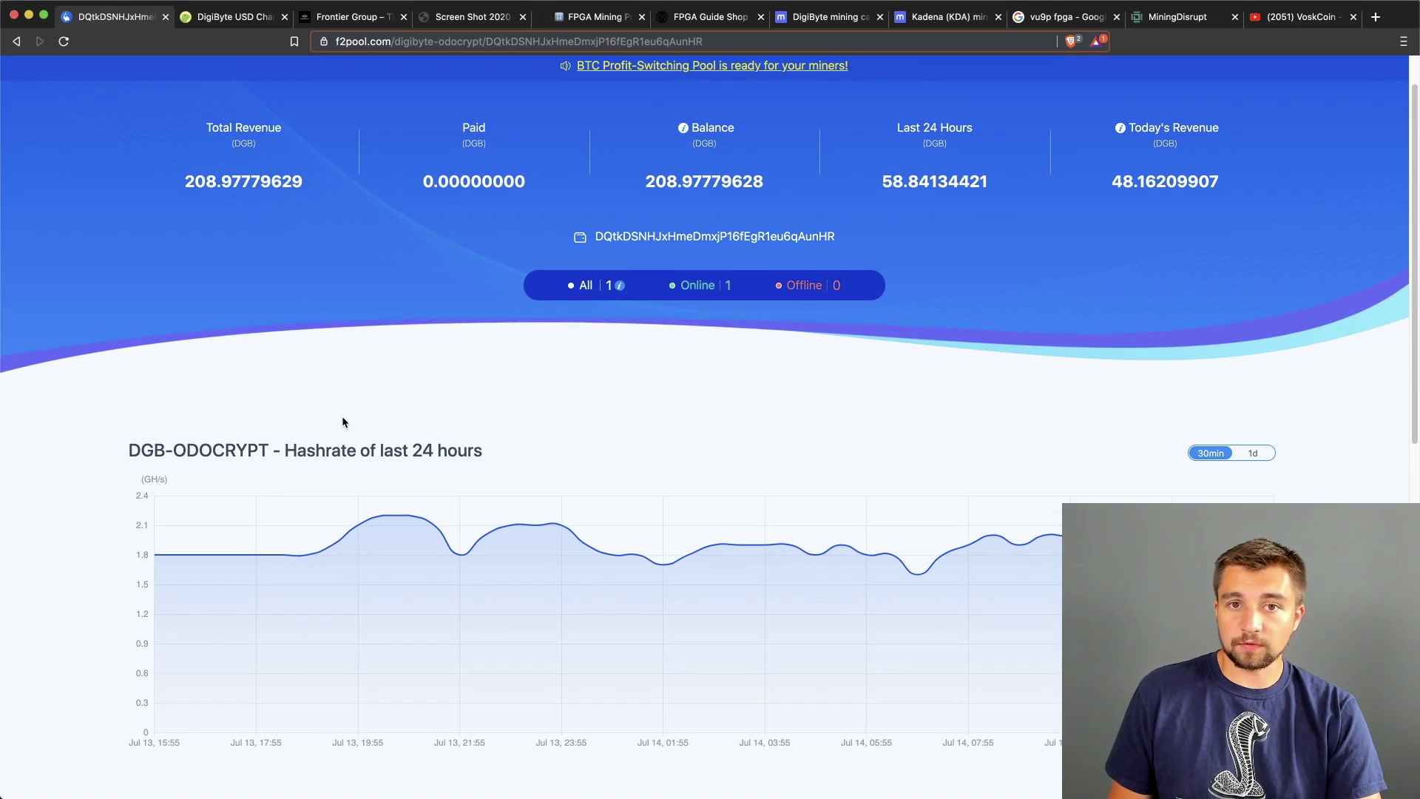
scroll(343, 419, down, 1)
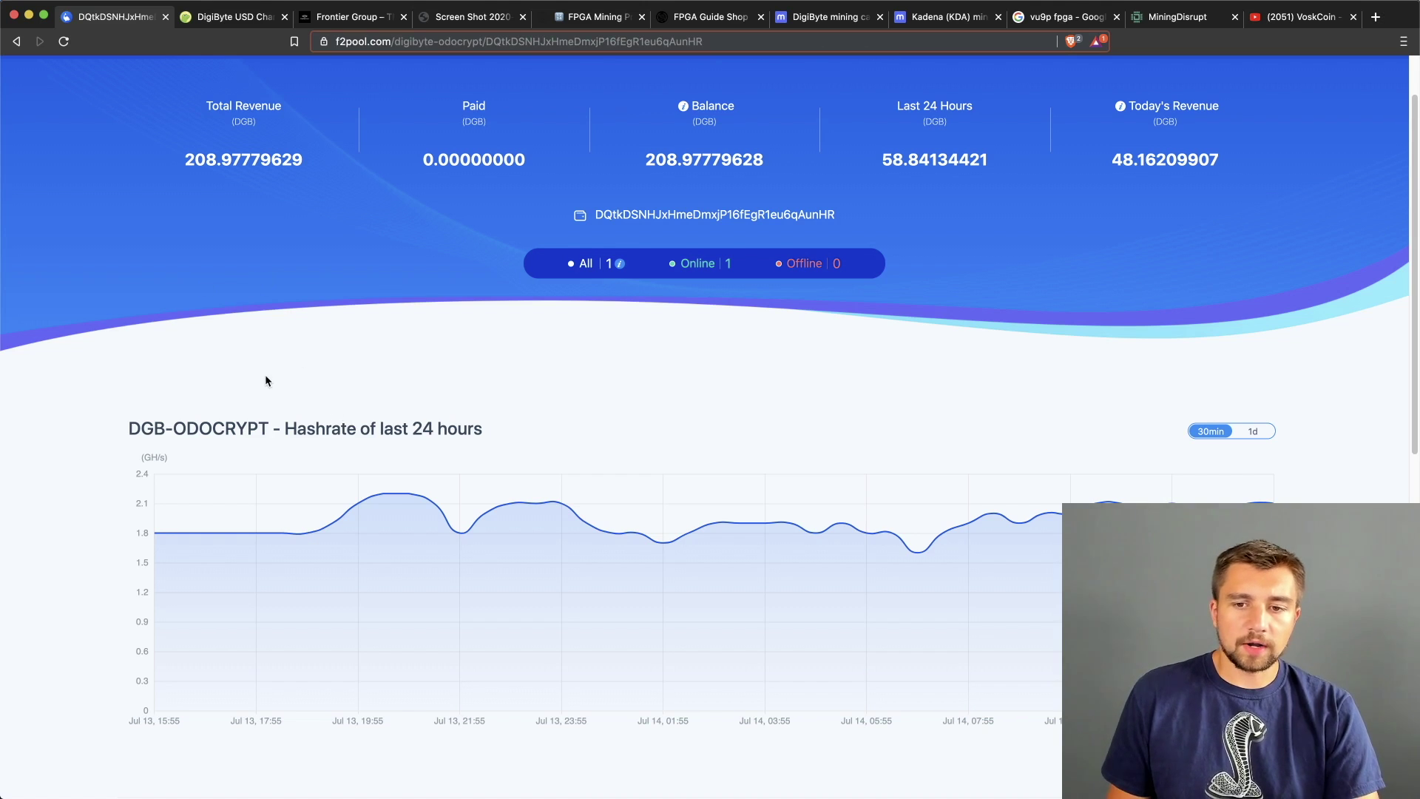
drag(882, 159, 1035, 161)
key(super+c)
Paste 58.84134421 DGB into CoinGecko's DigiByte converter and read the roughly $1.24 value.
click(245, 17)
key(super+v)
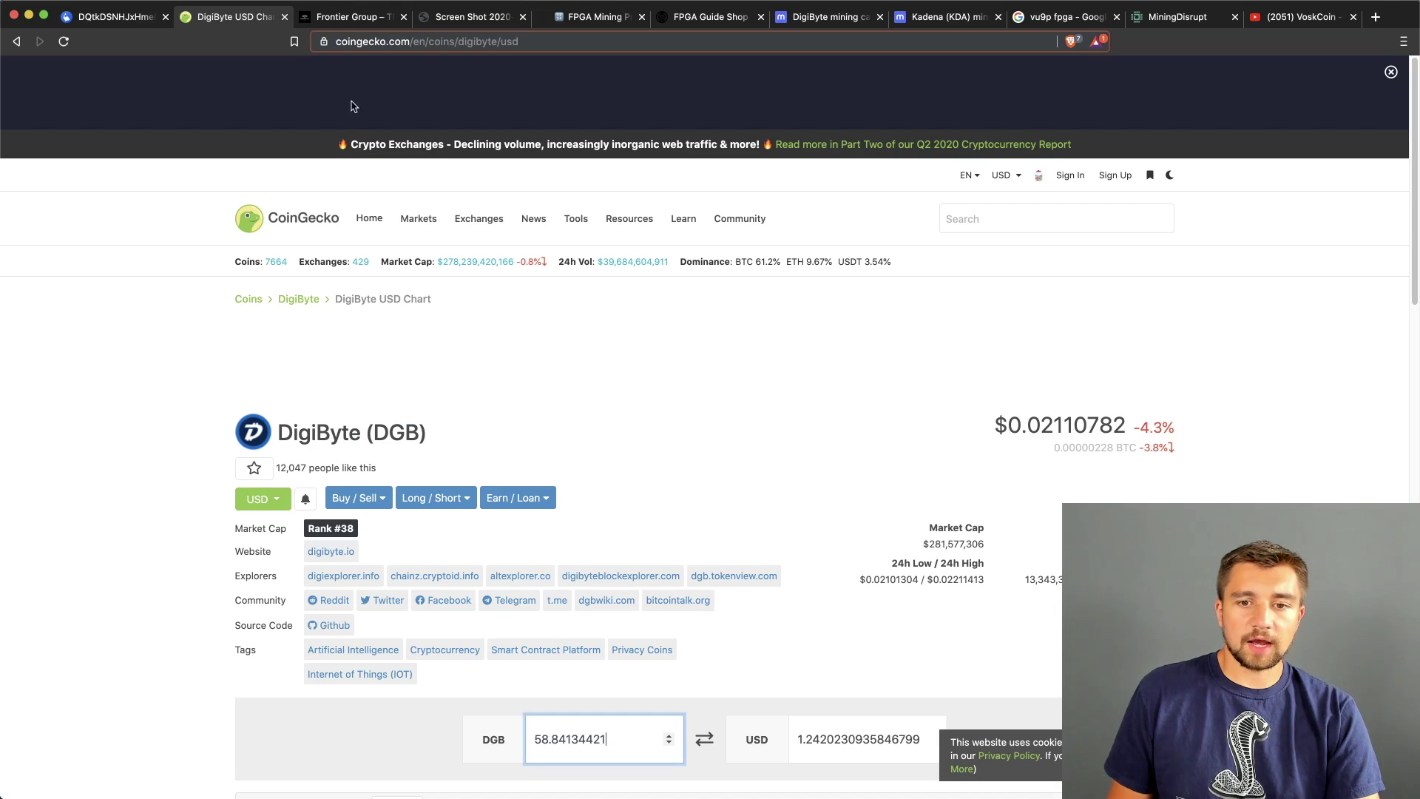
scroll(556, 752, down, 3)
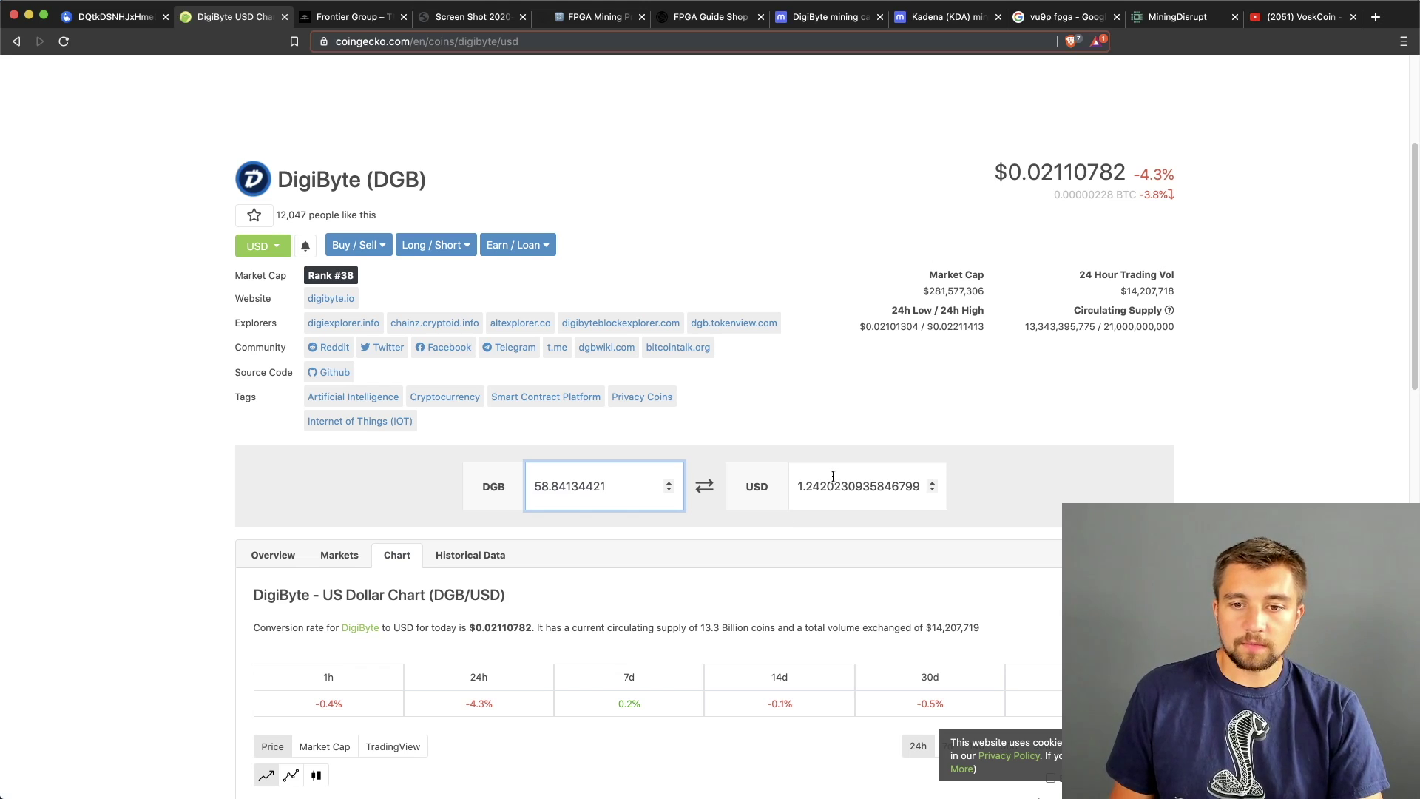
drag(801, 487, 850, 485)
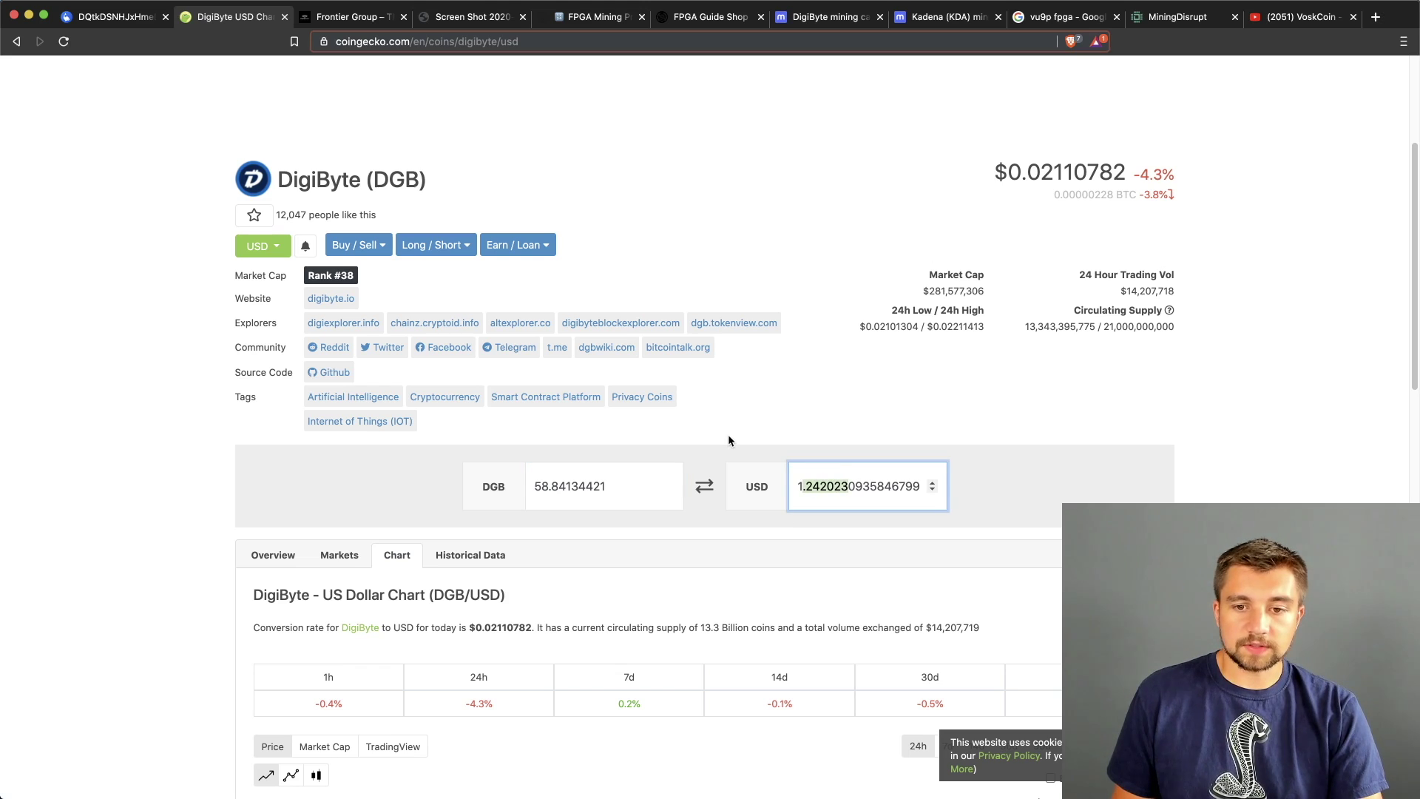
click(285, 112)
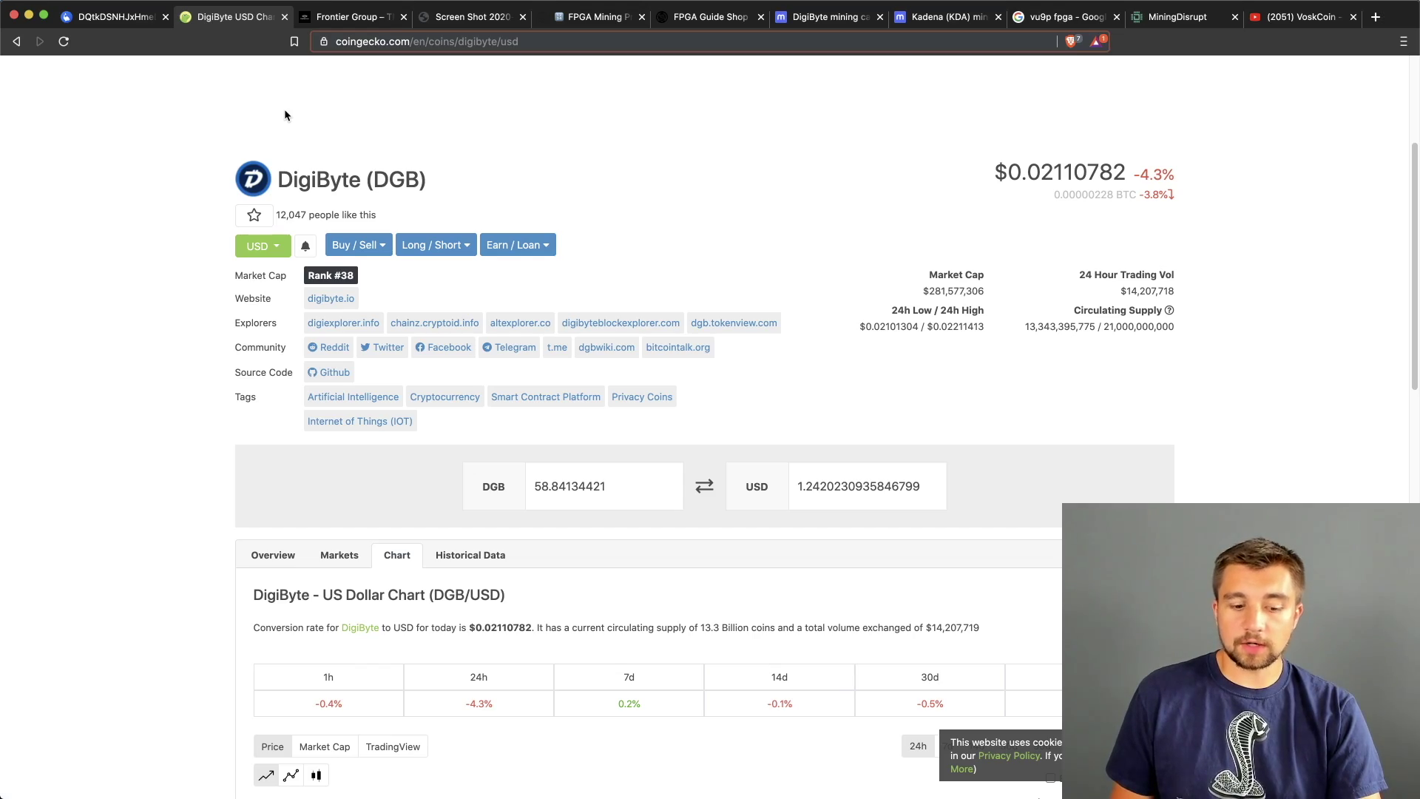
Load the asicminervalue.com site in a new tab.
key(ctrl+t)
text(asic)
key(Return)
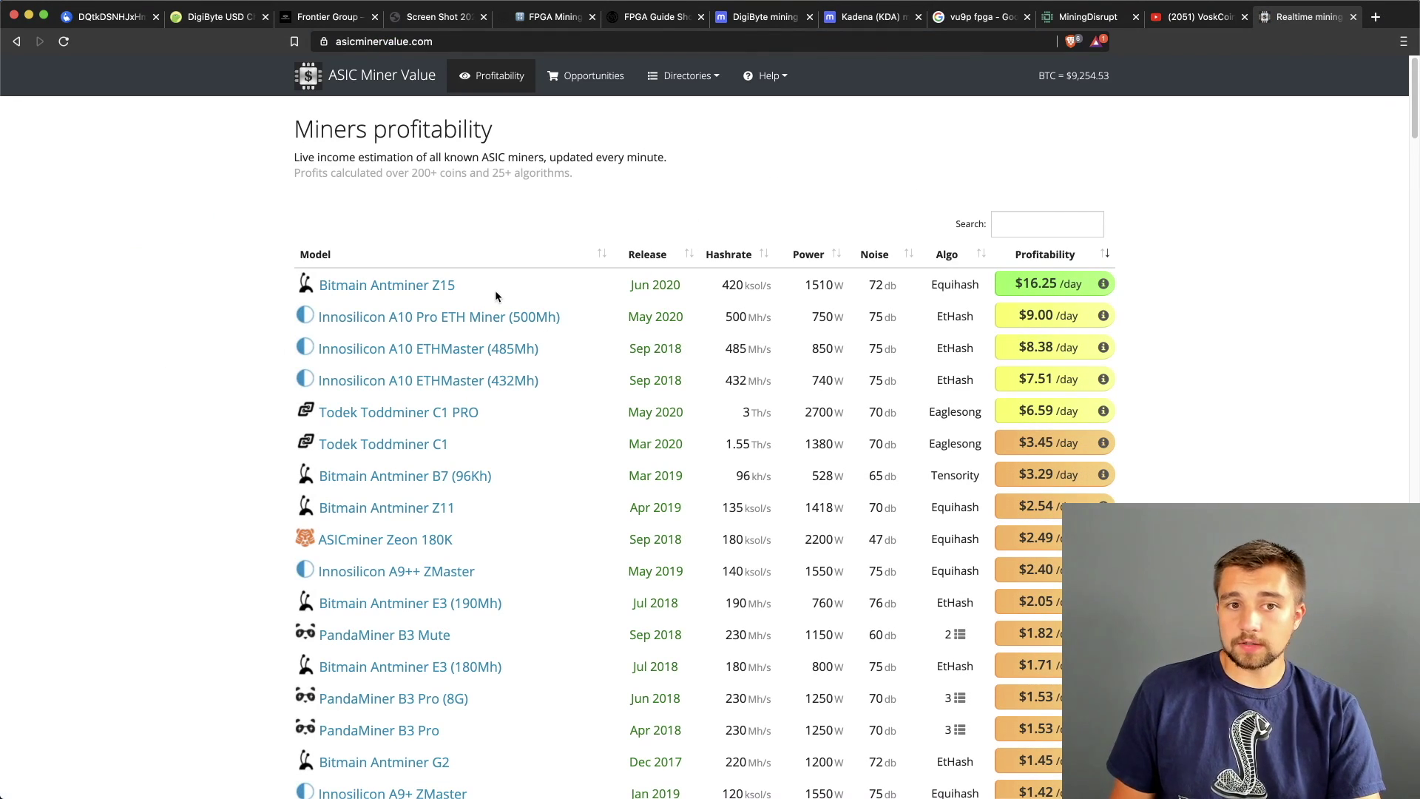
Scroll through the ASIC Miner Value profitability table led by the Antminer Z15.
scroll(237, 424, down, 1)
scroll(297, 431, down, 5)
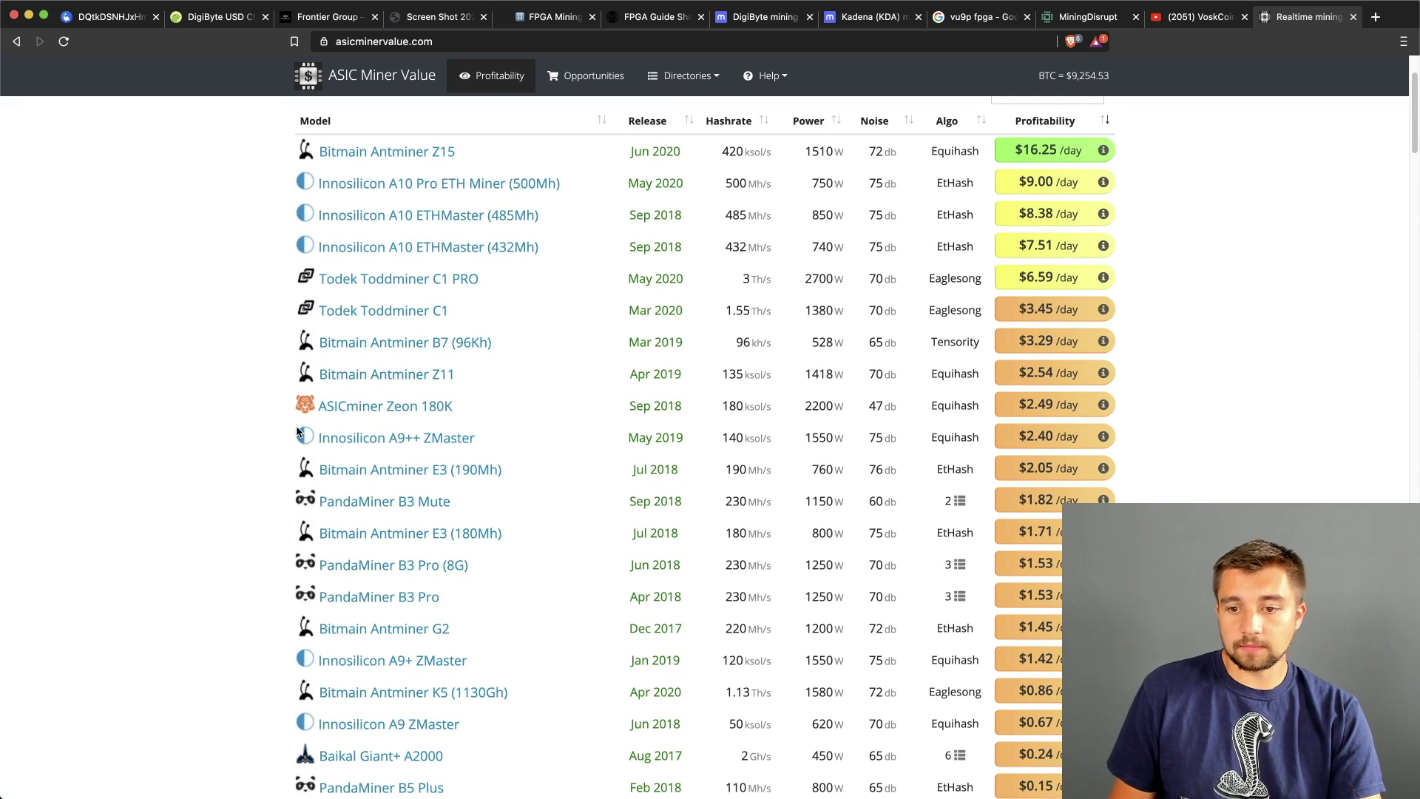
scroll(560, 672, up, 5)
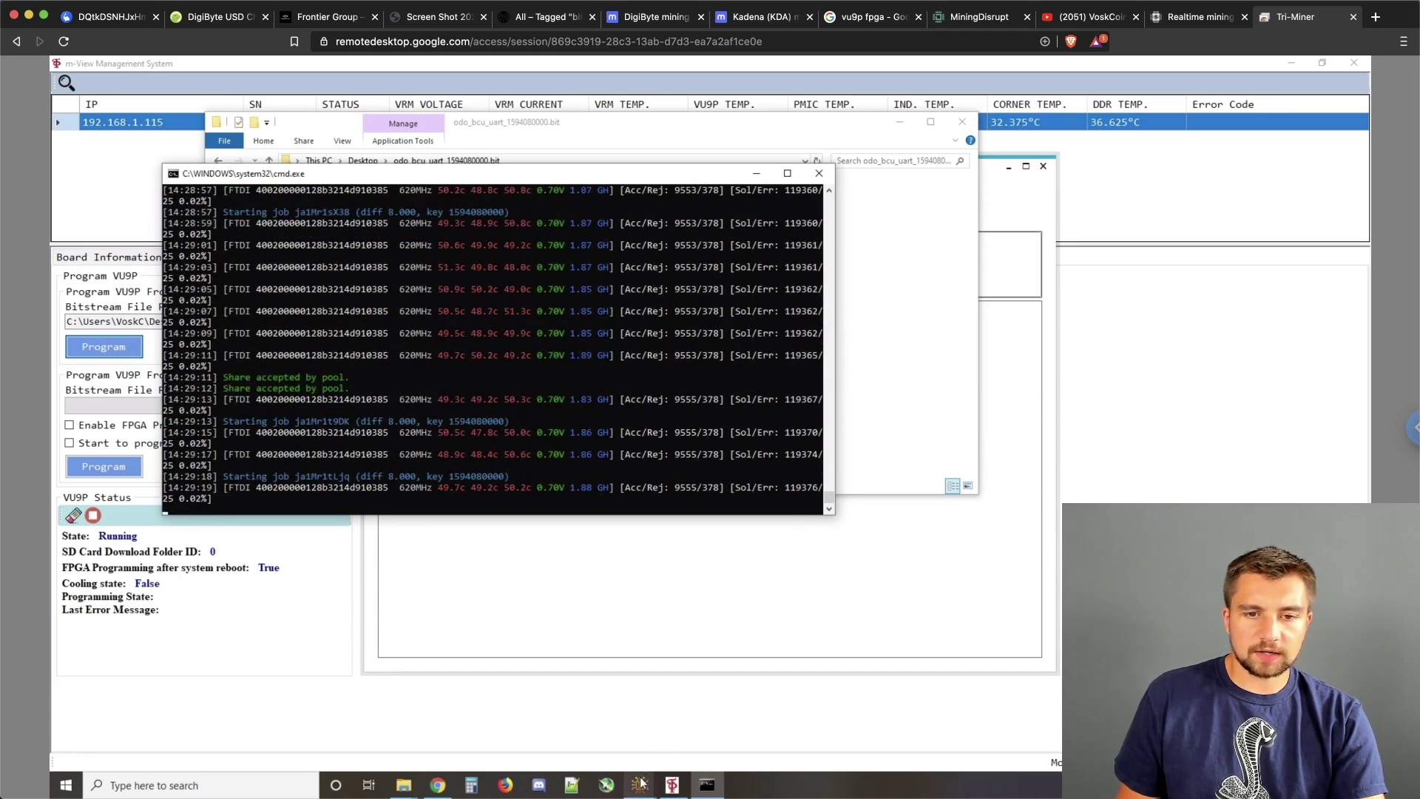
Check the TPS1530 board's VRM Setting in m-View and keep it at 0.73 V.
mouse_move(641, 782)
click(619, 749)
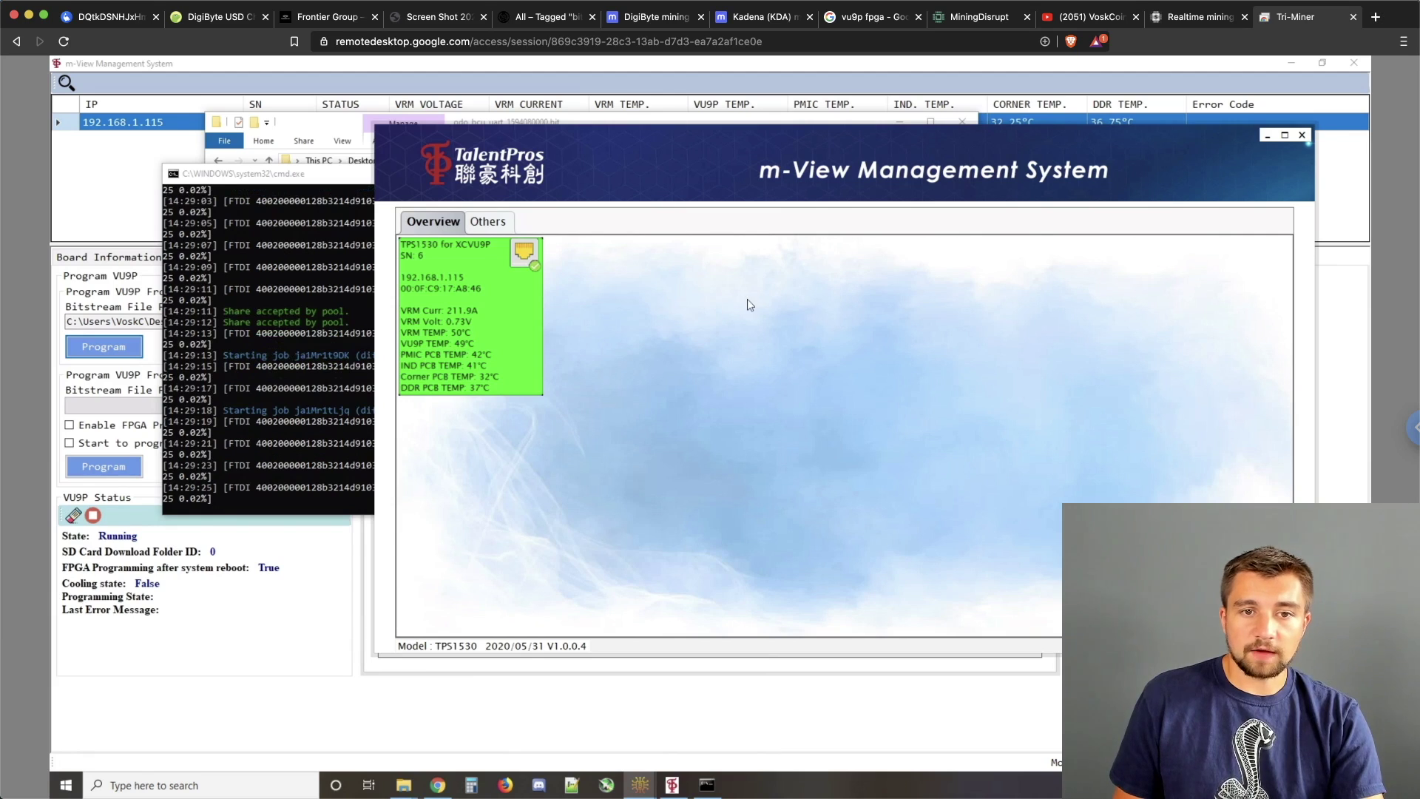
right_click(510, 311)
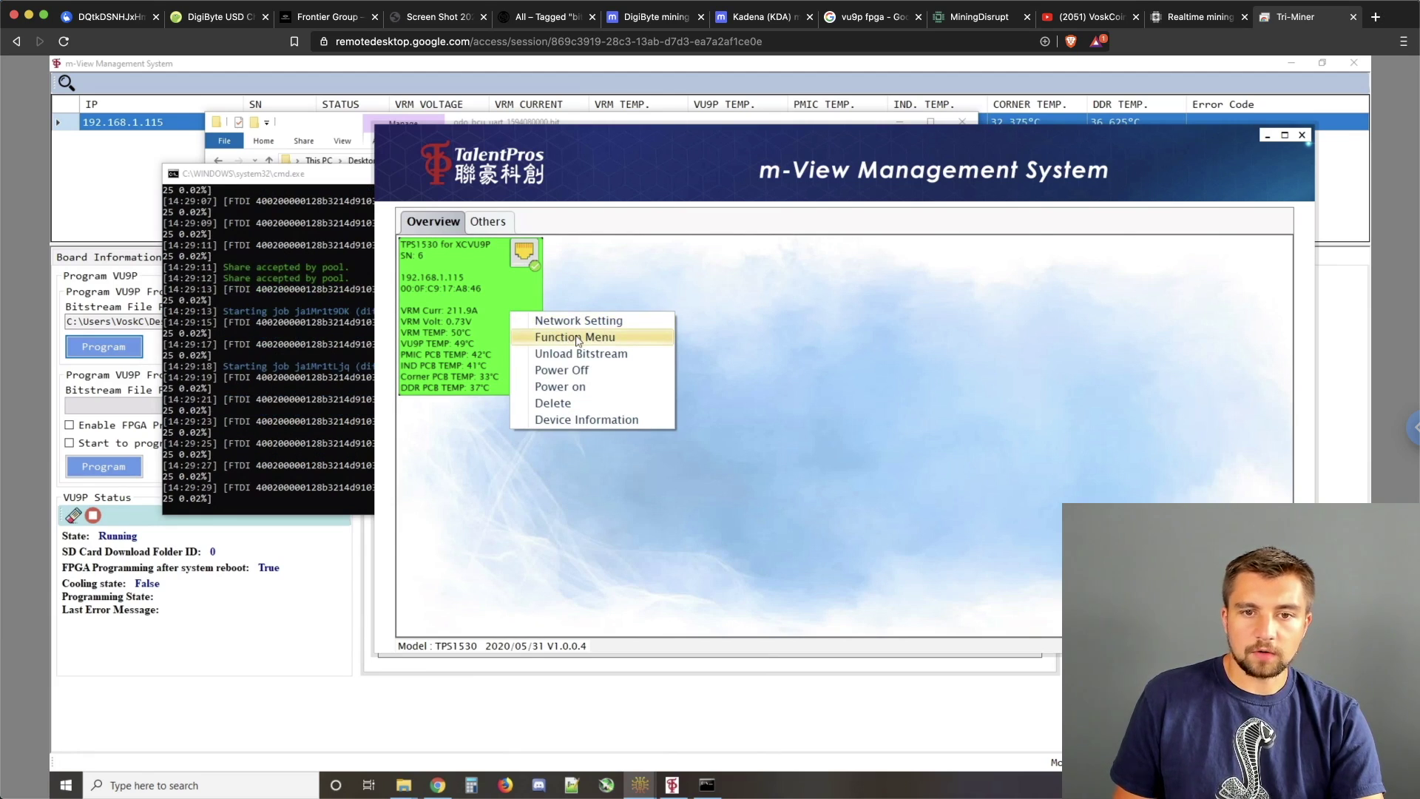
click(576, 339)
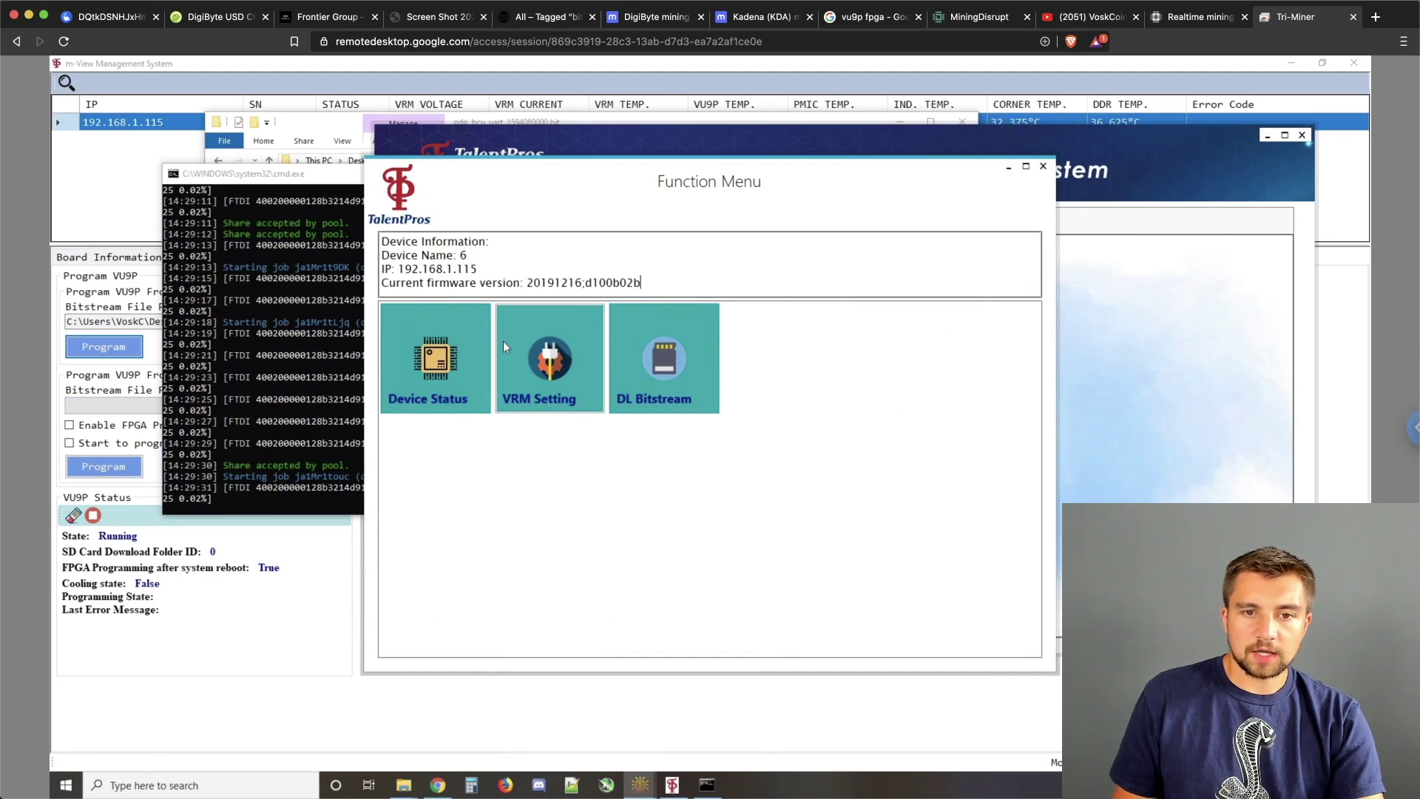
click(528, 352)
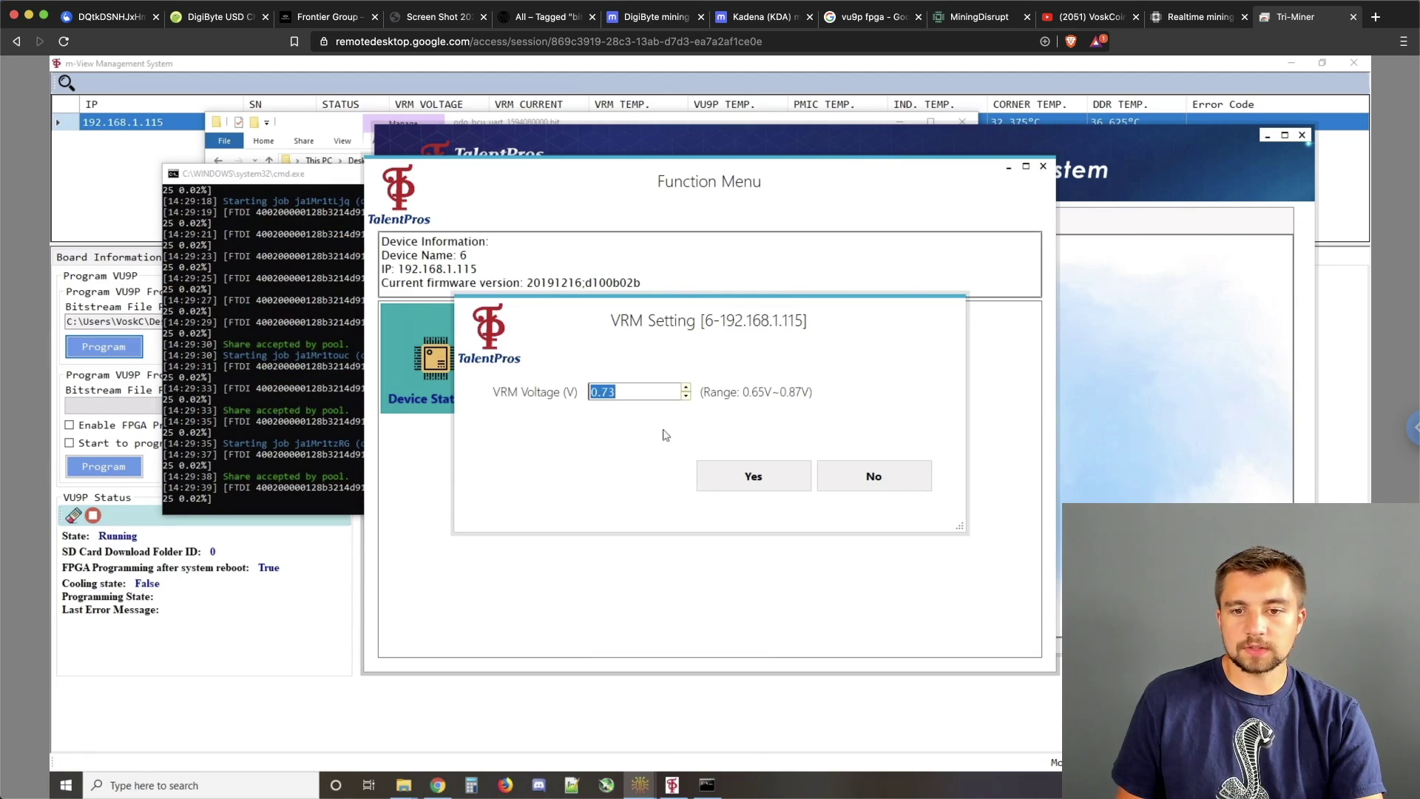
click(769, 473)
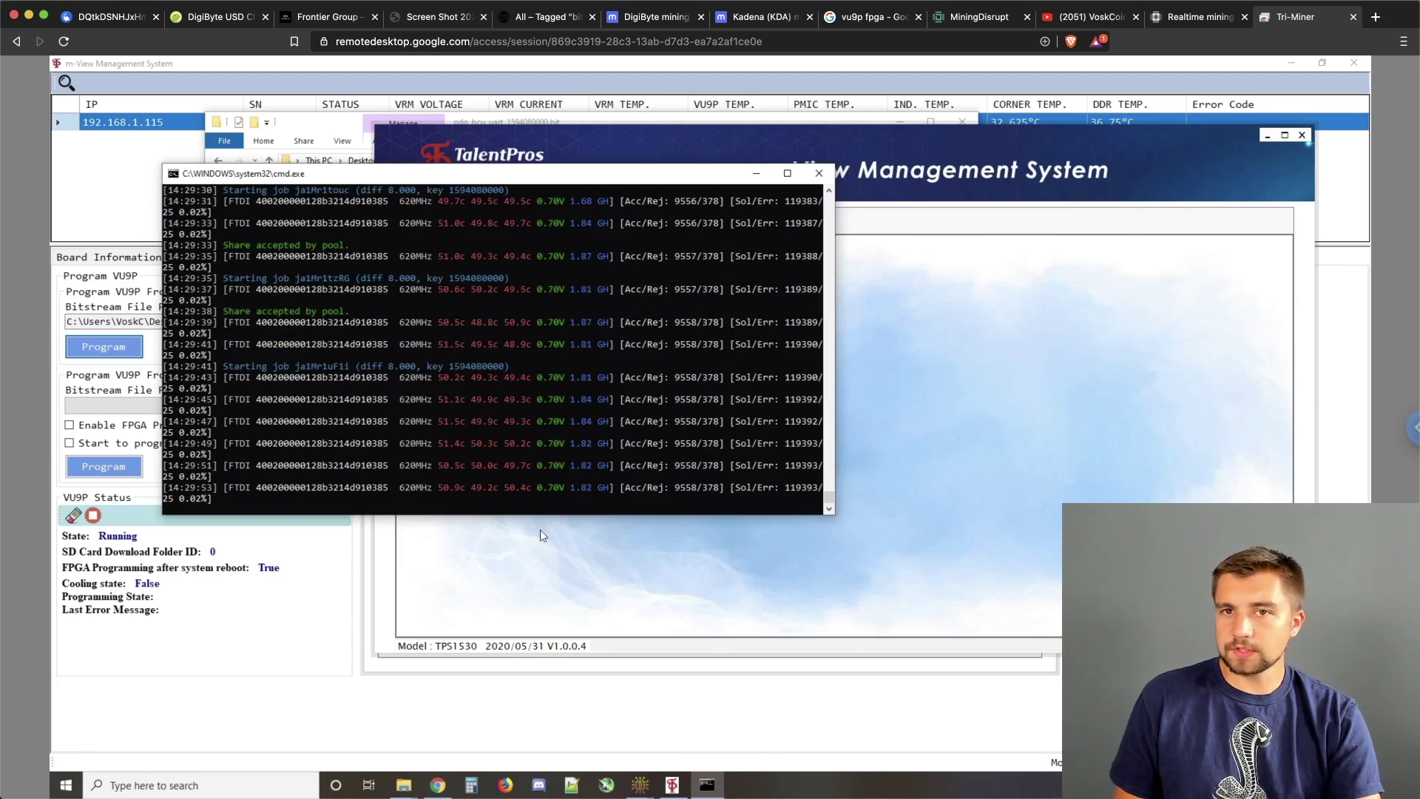
click(303, 604)
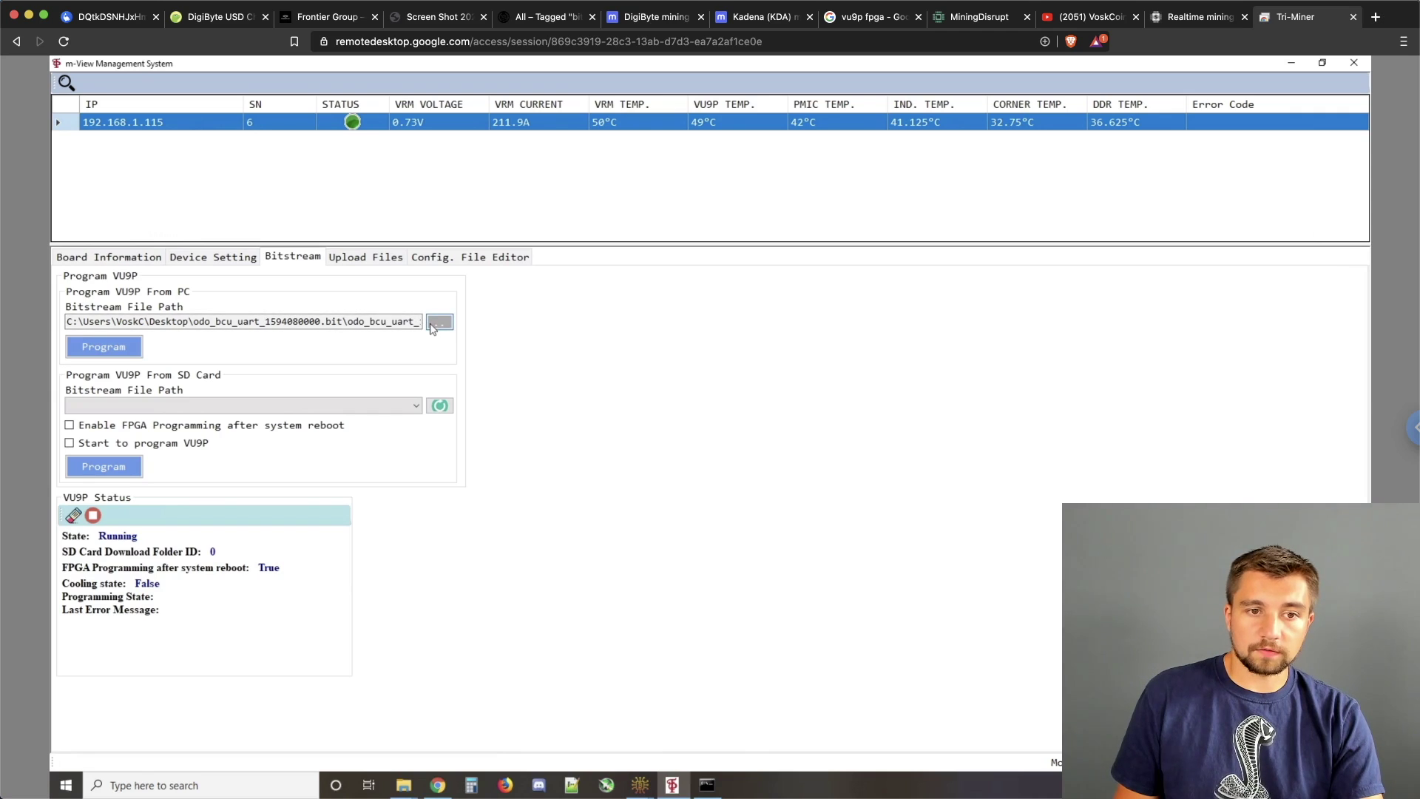
Browse for a PC bitstream file, then cancel, leaving the Bitstream File Path empty.
click(433, 327)
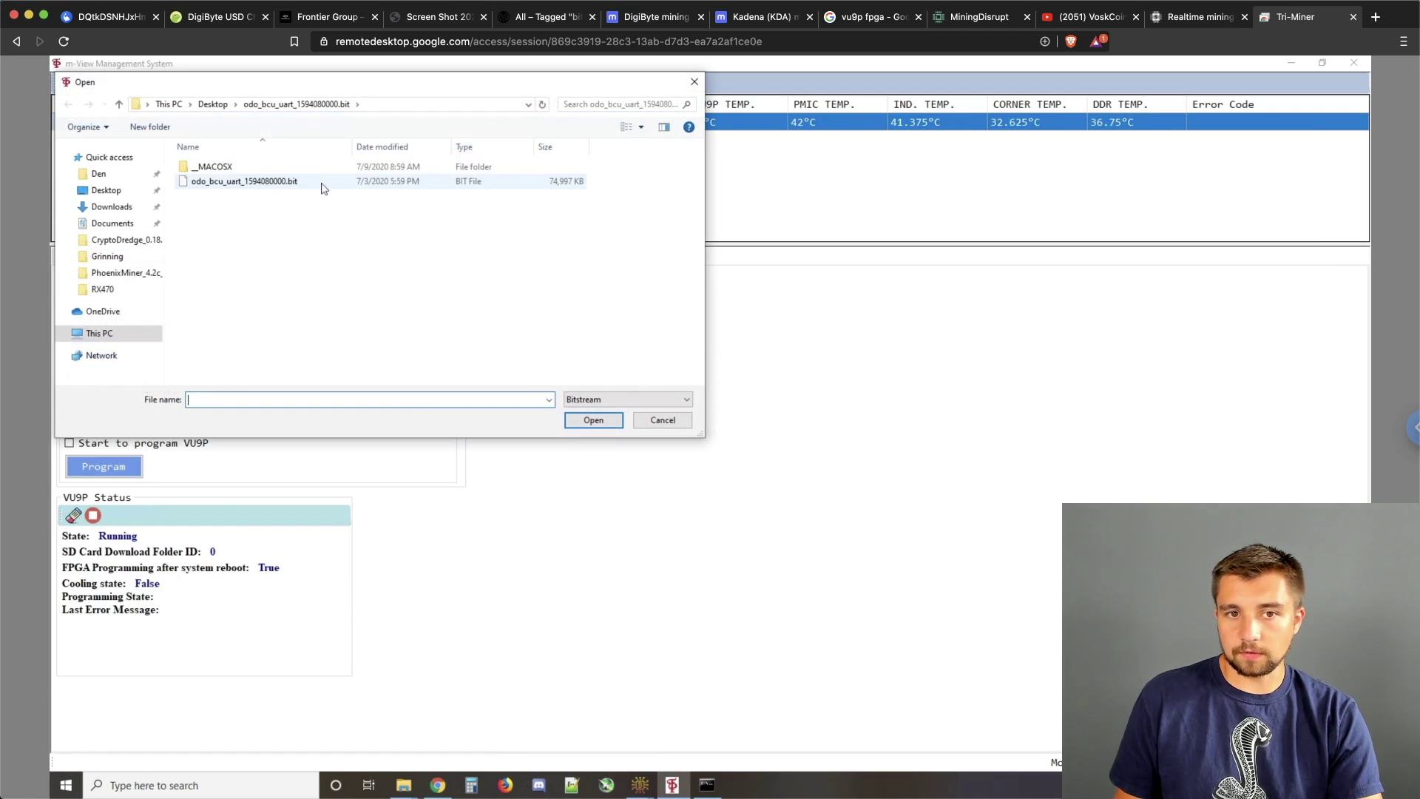
click(674, 420)
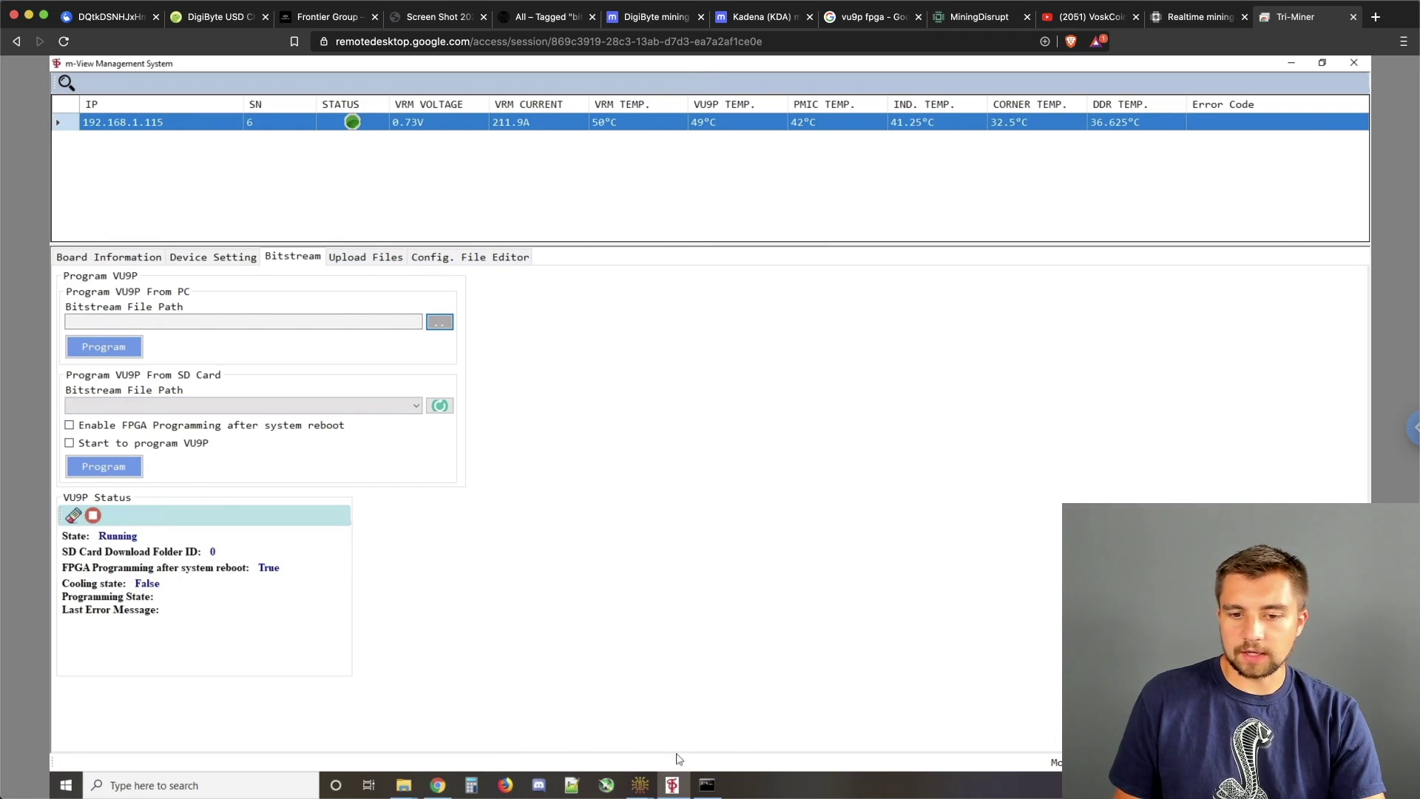
mouse_move(709, 783)
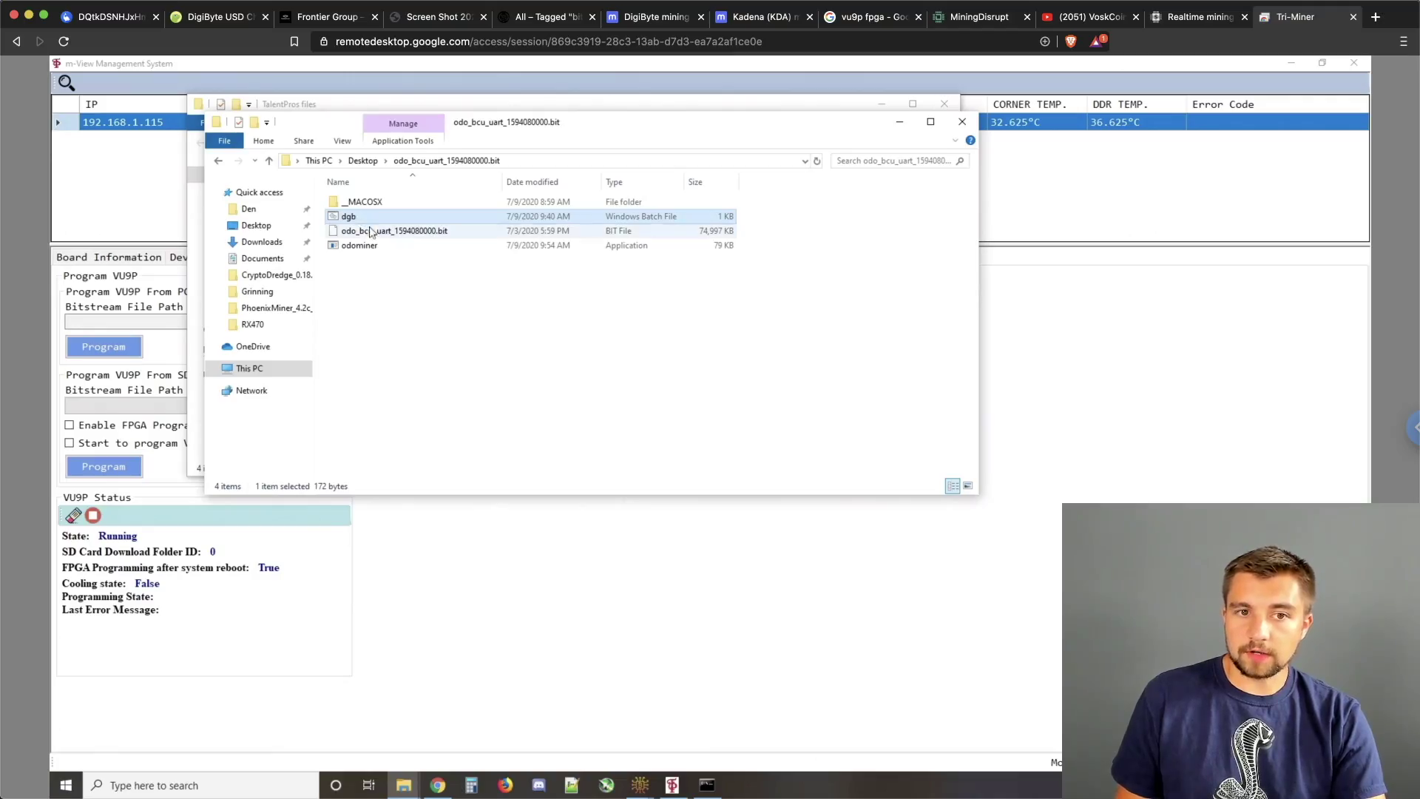
click(370, 233)
click(377, 247)
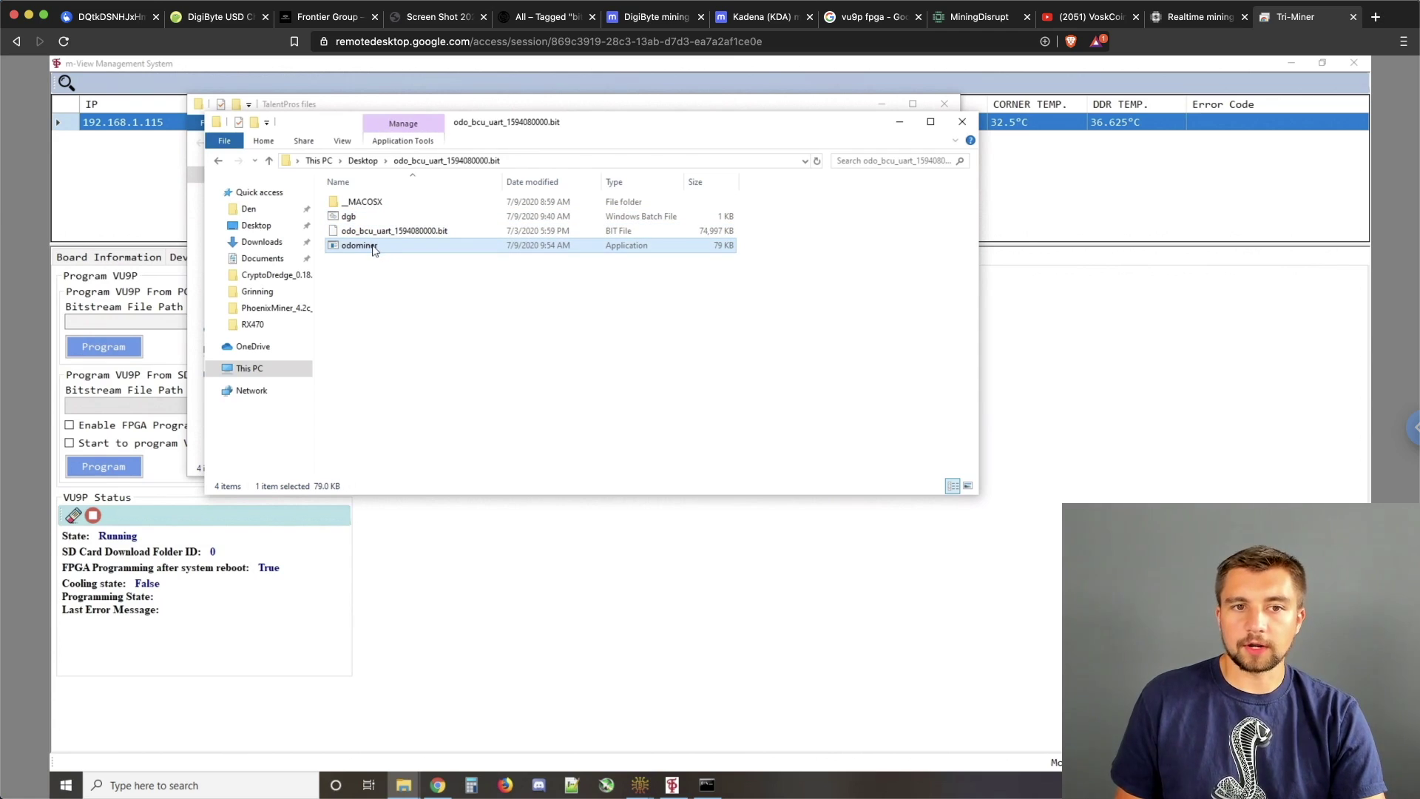
click(390, 231)
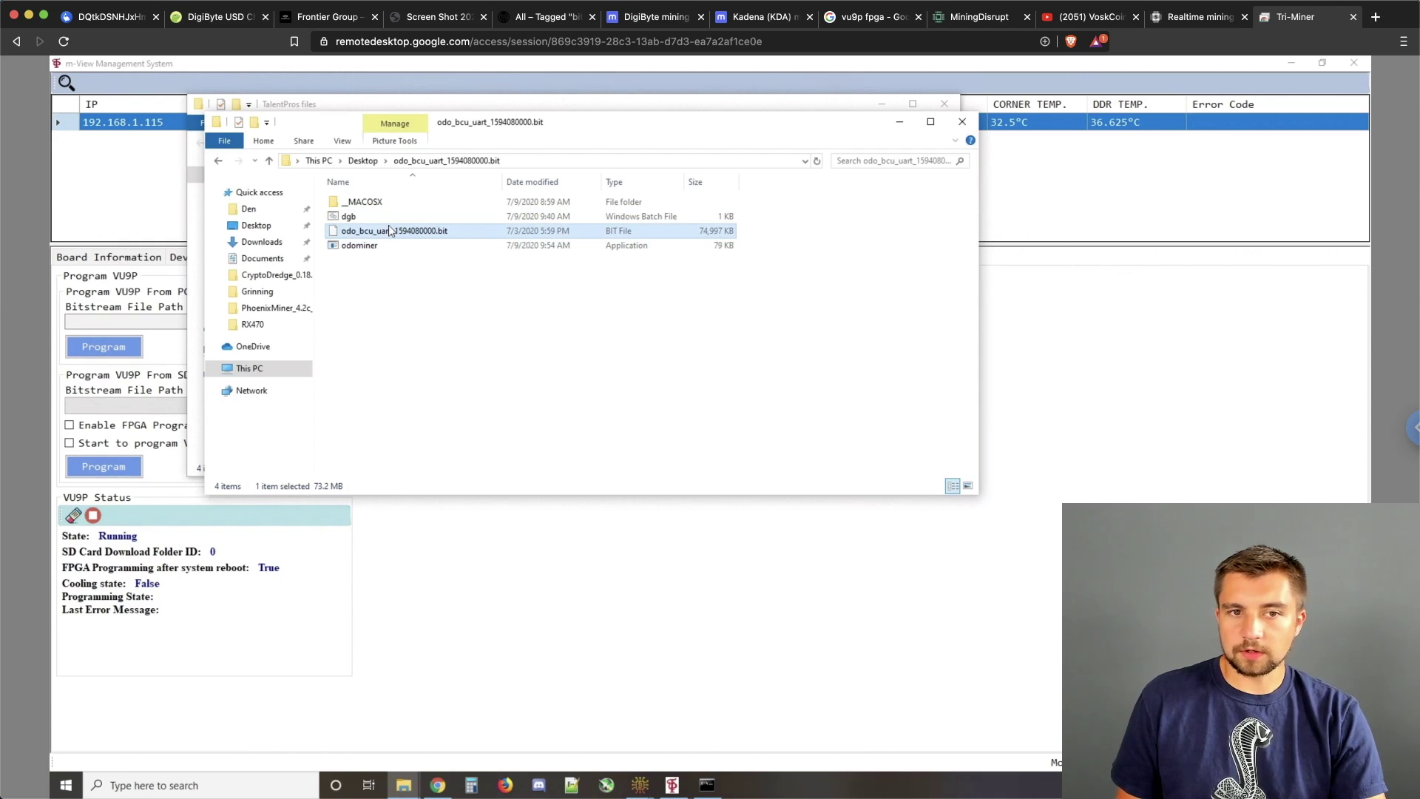
click(415, 247)
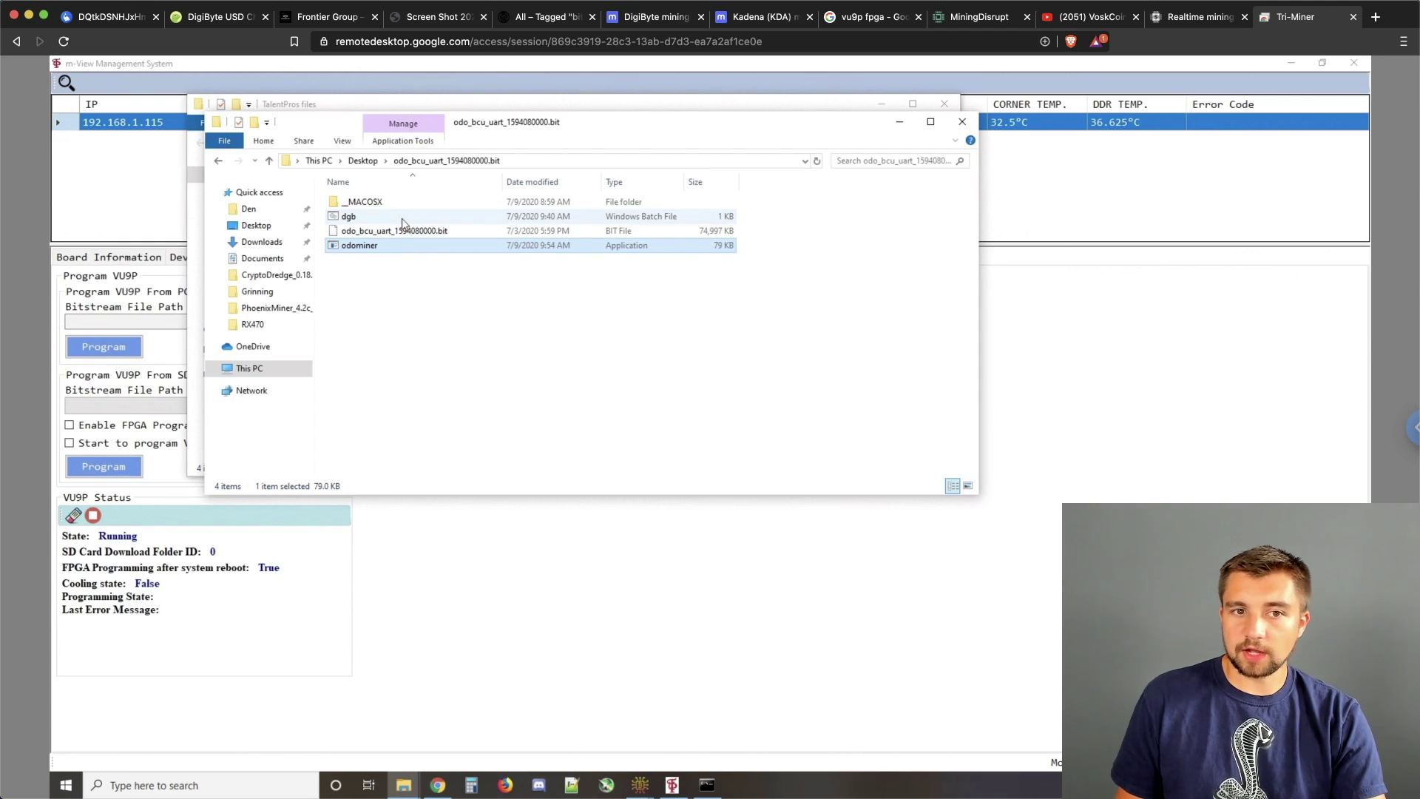
click(402, 221)
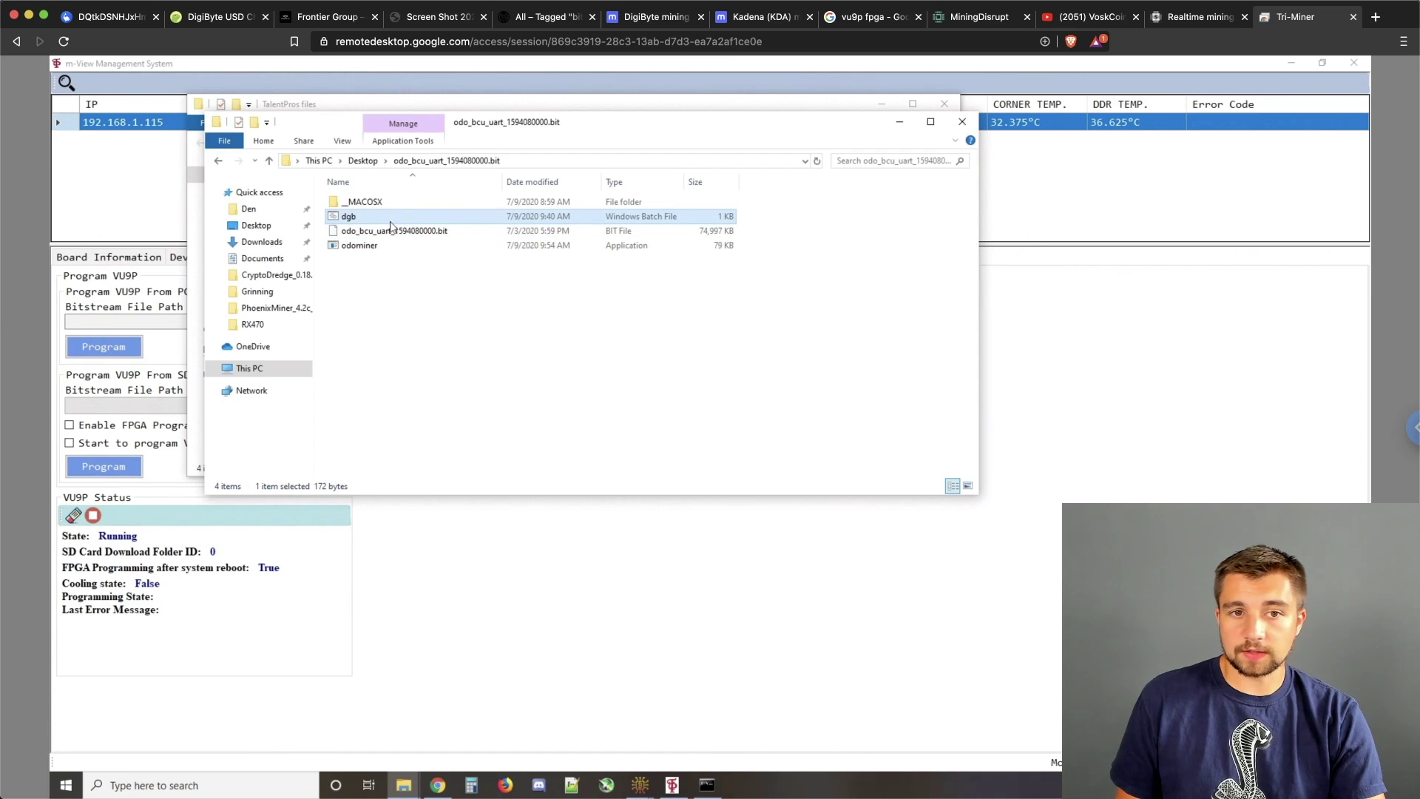
right_click(392, 224)
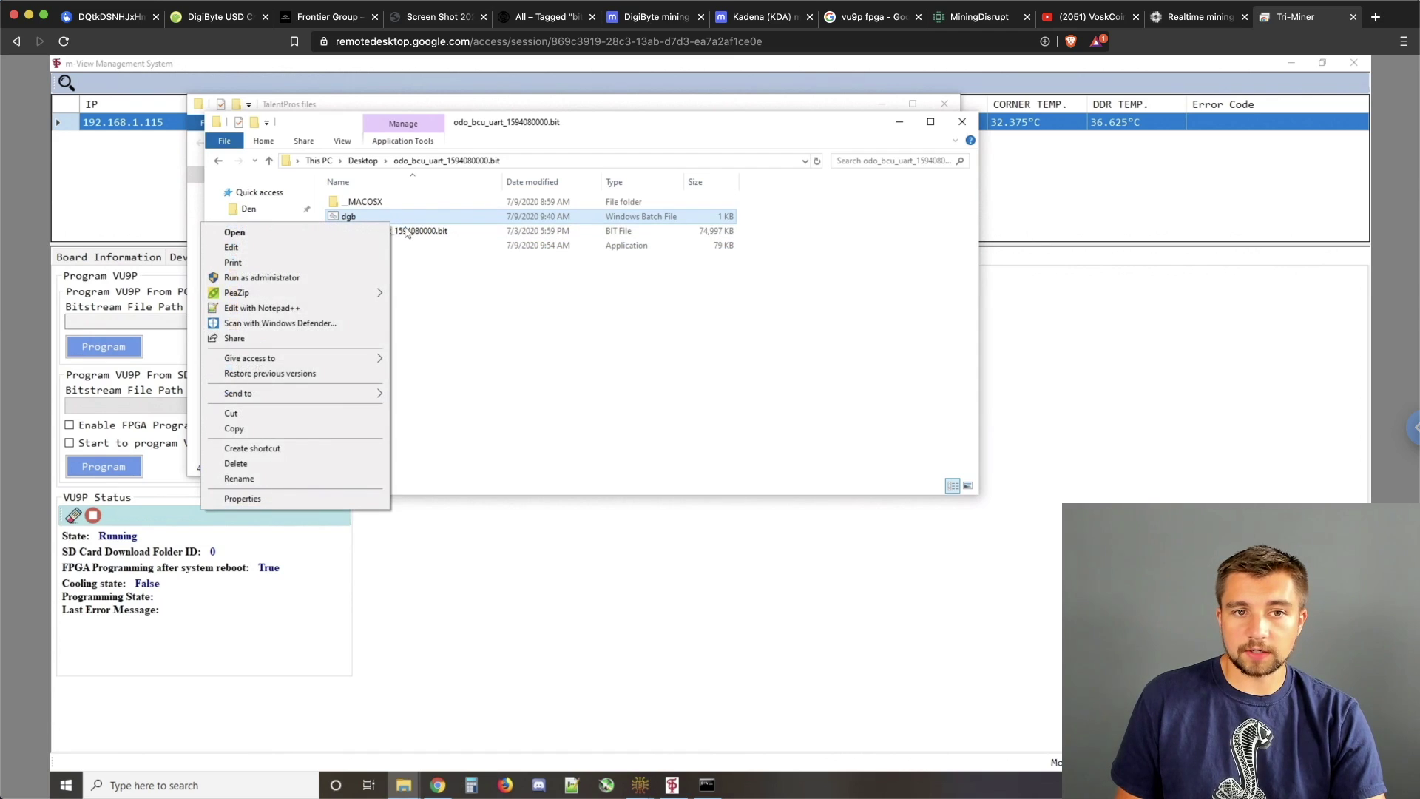
click(351, 247)
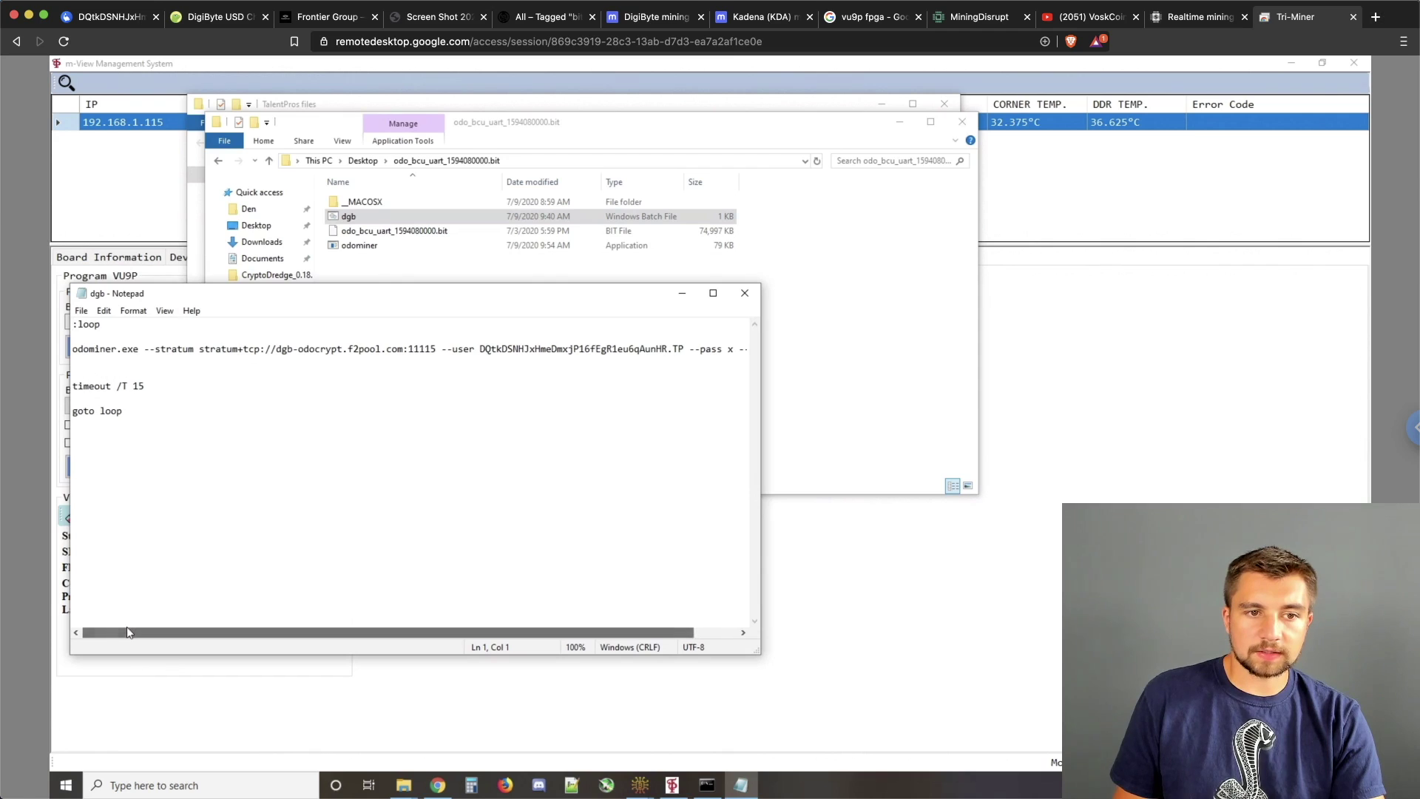
drag(126, 630, 236, 640)
drag(330, 618, 445, 584)
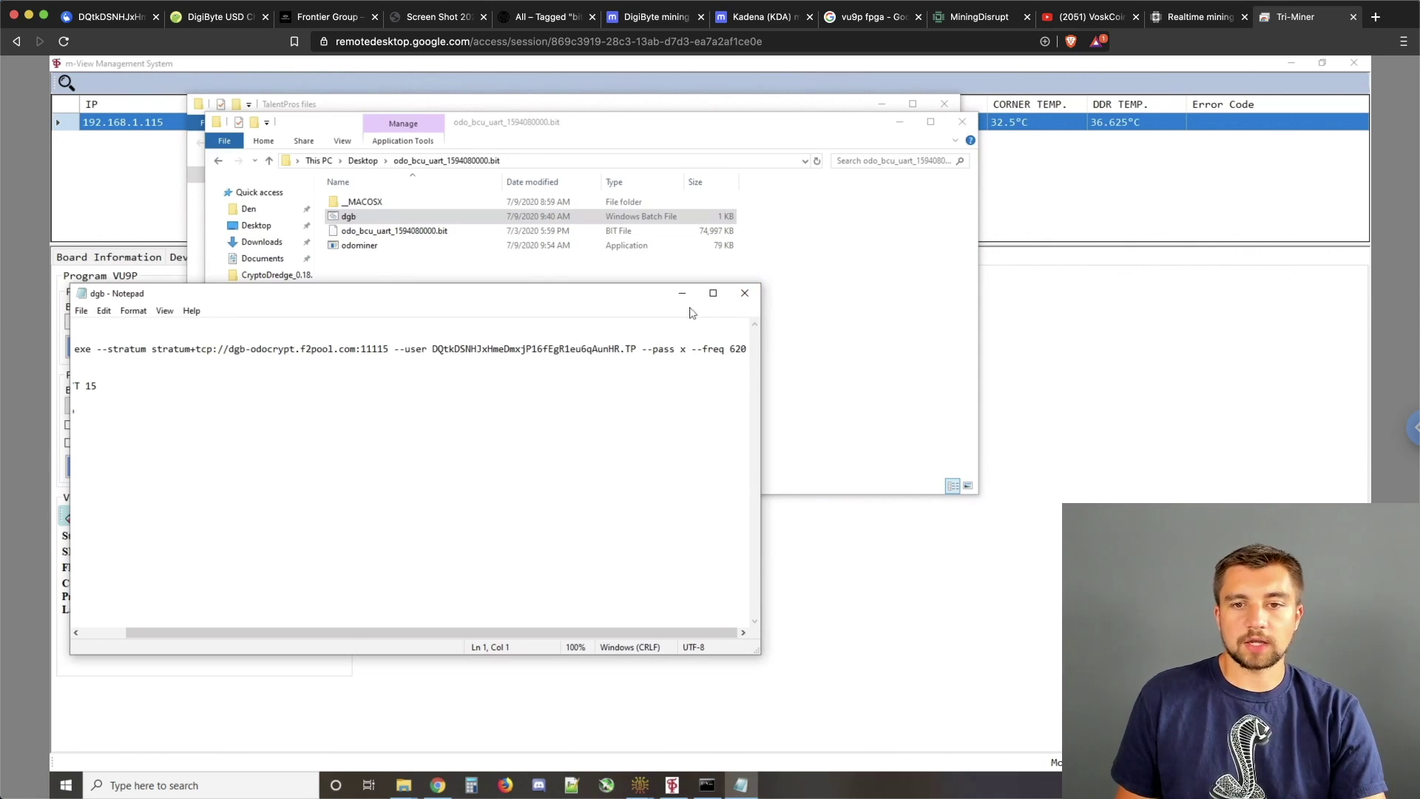
click(745, 293)
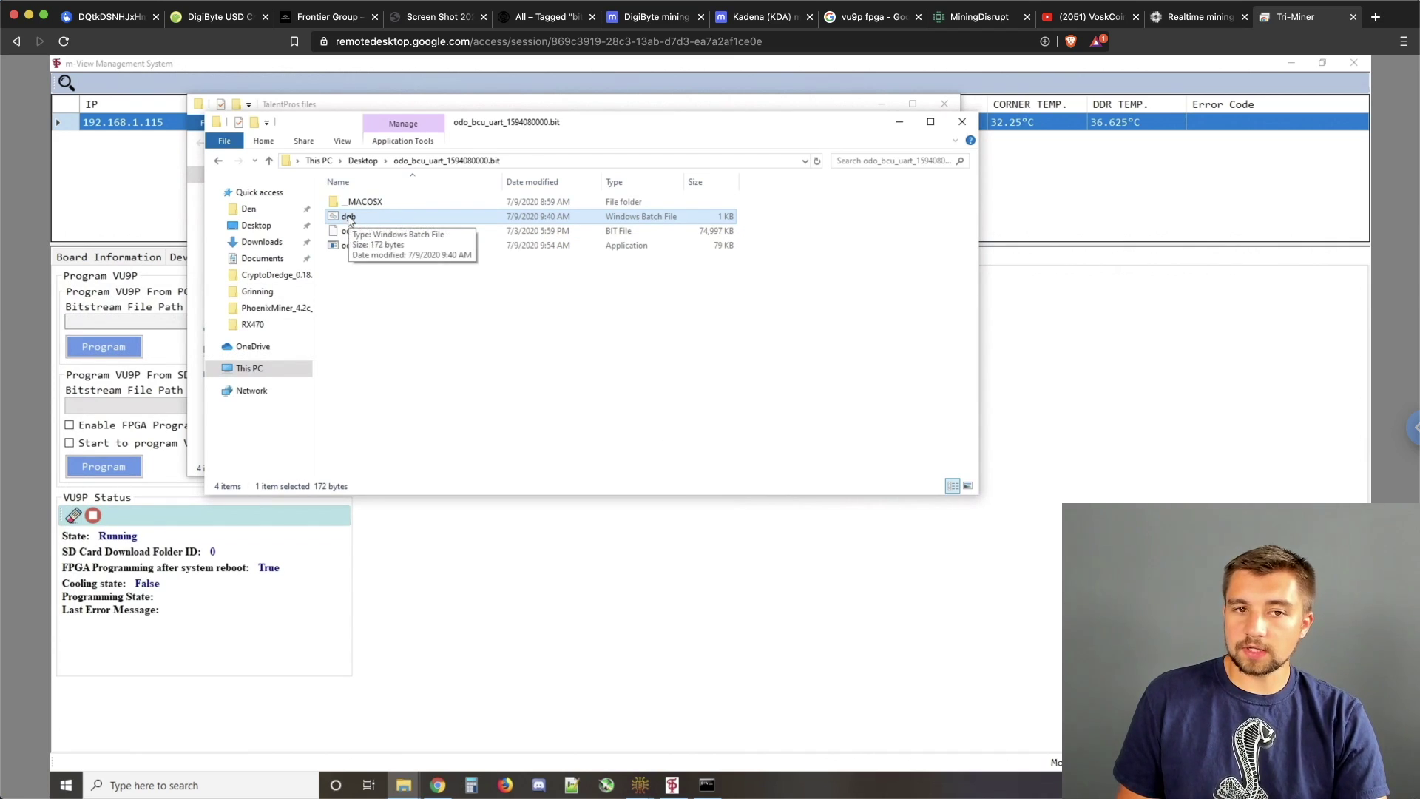
Bring the odominer Command Prompt window forward to show its live mining output.
click(707, 783)
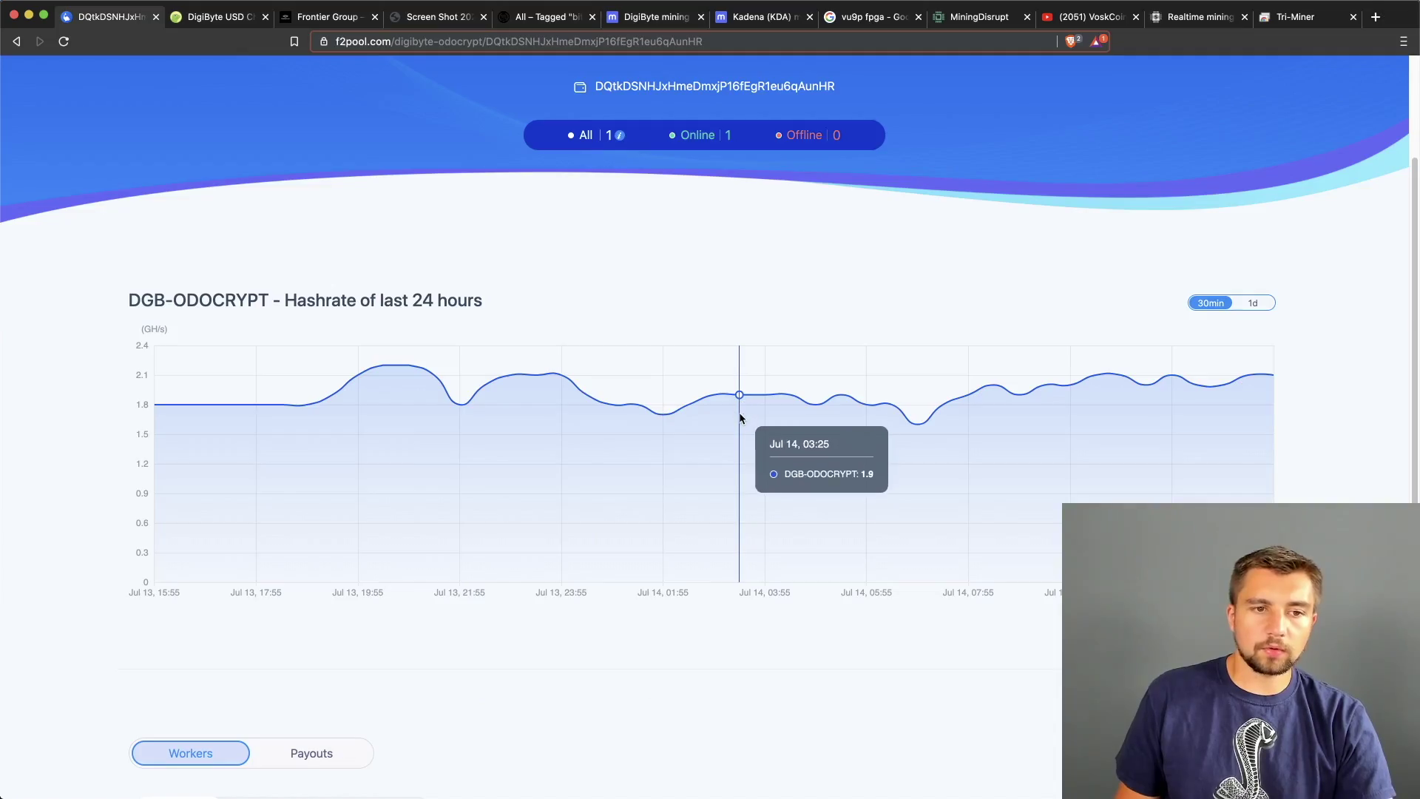
scroll(737, 403, down, 2)
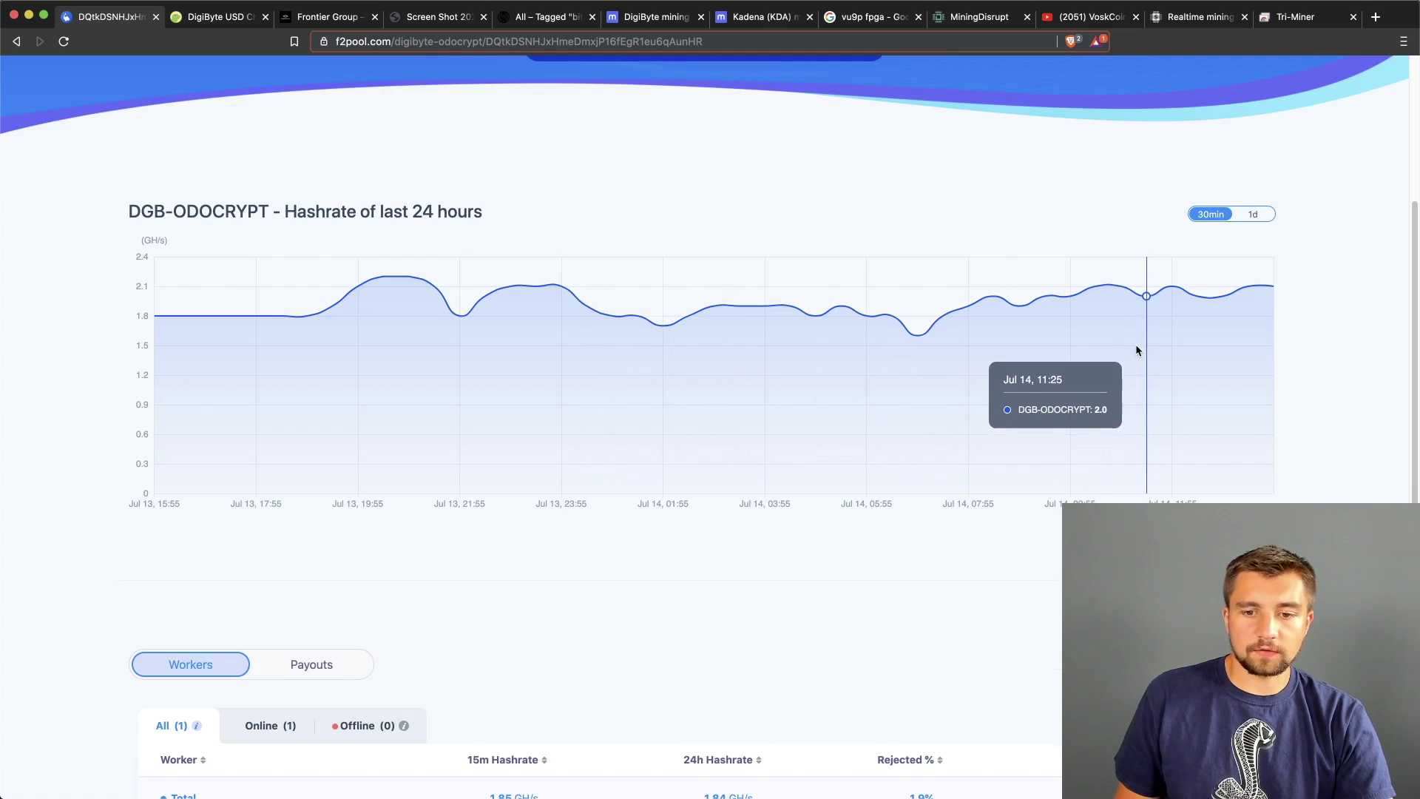
scroll(1135, 344, down, 5)
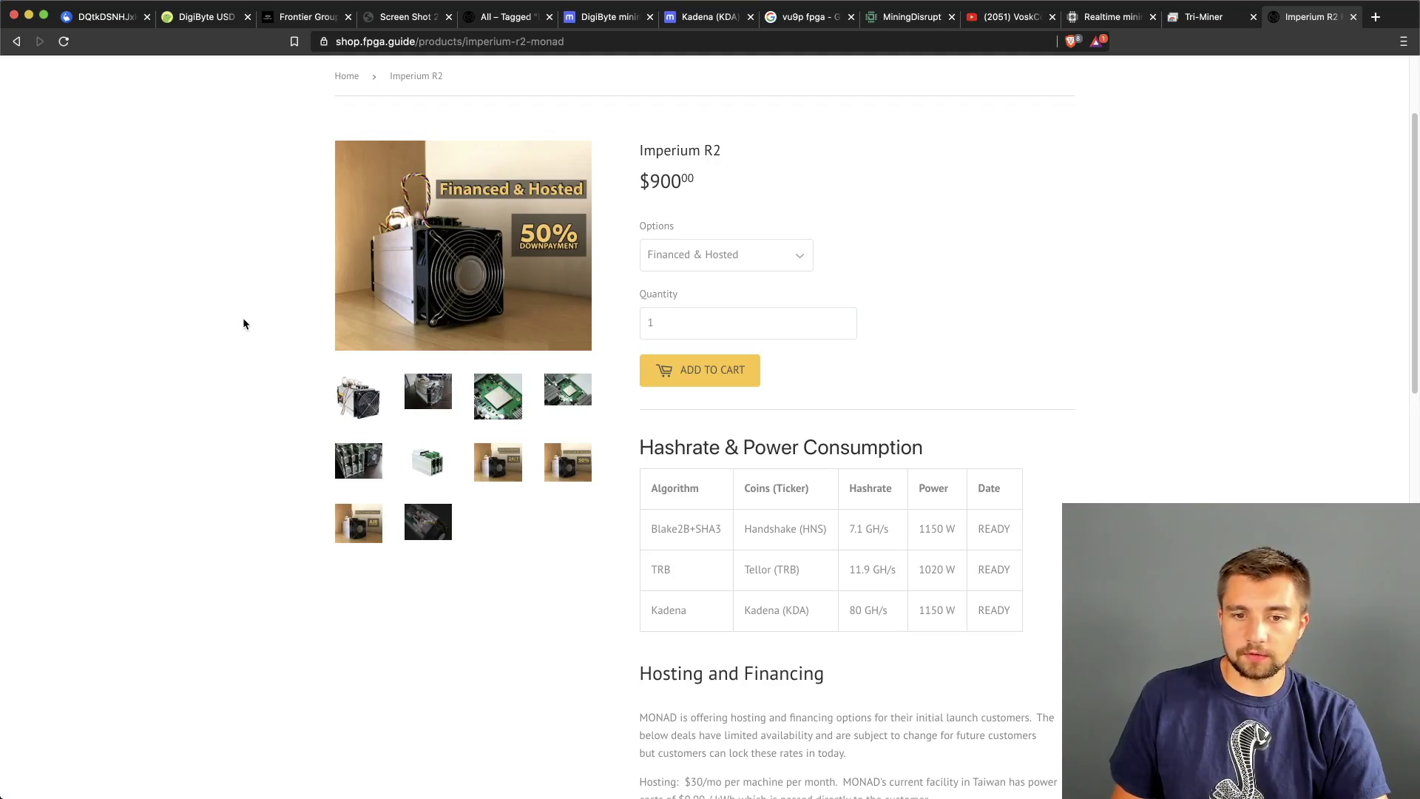
Mark the Imperium R2's 80 GH/s, then calculate Kadena earnings for 55 GH/s.
scroll(244, 324, down, 2)
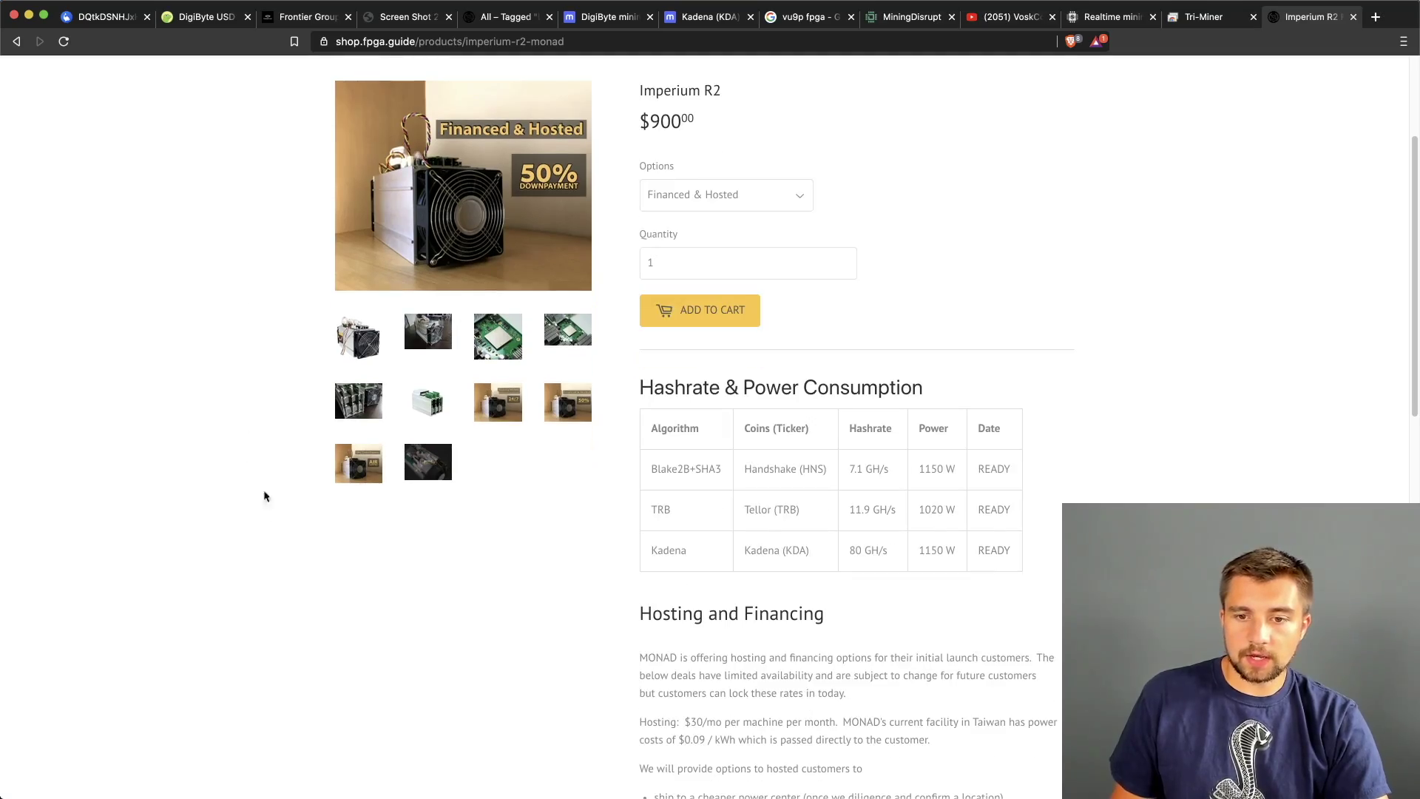
triple_click(858, 554)
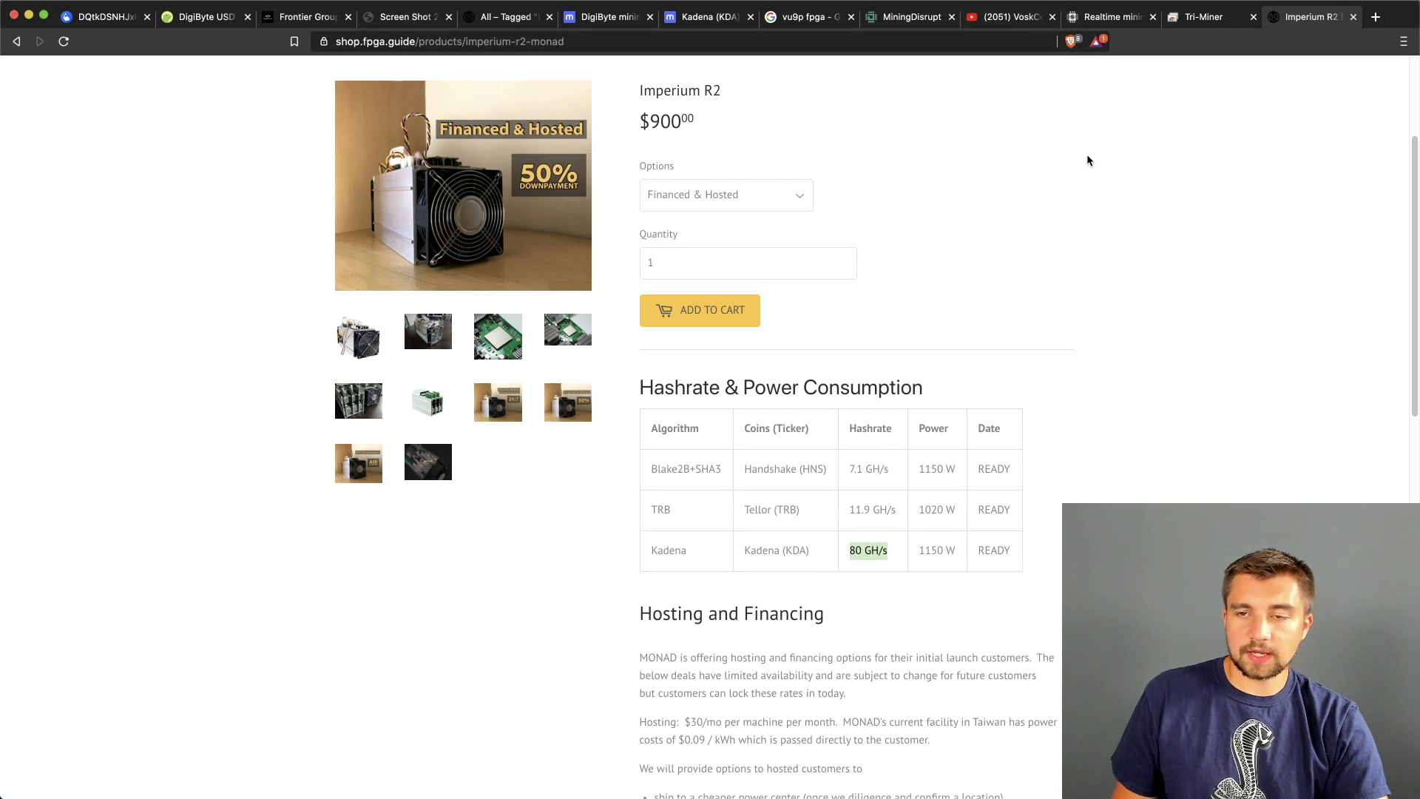
click(706, 16)
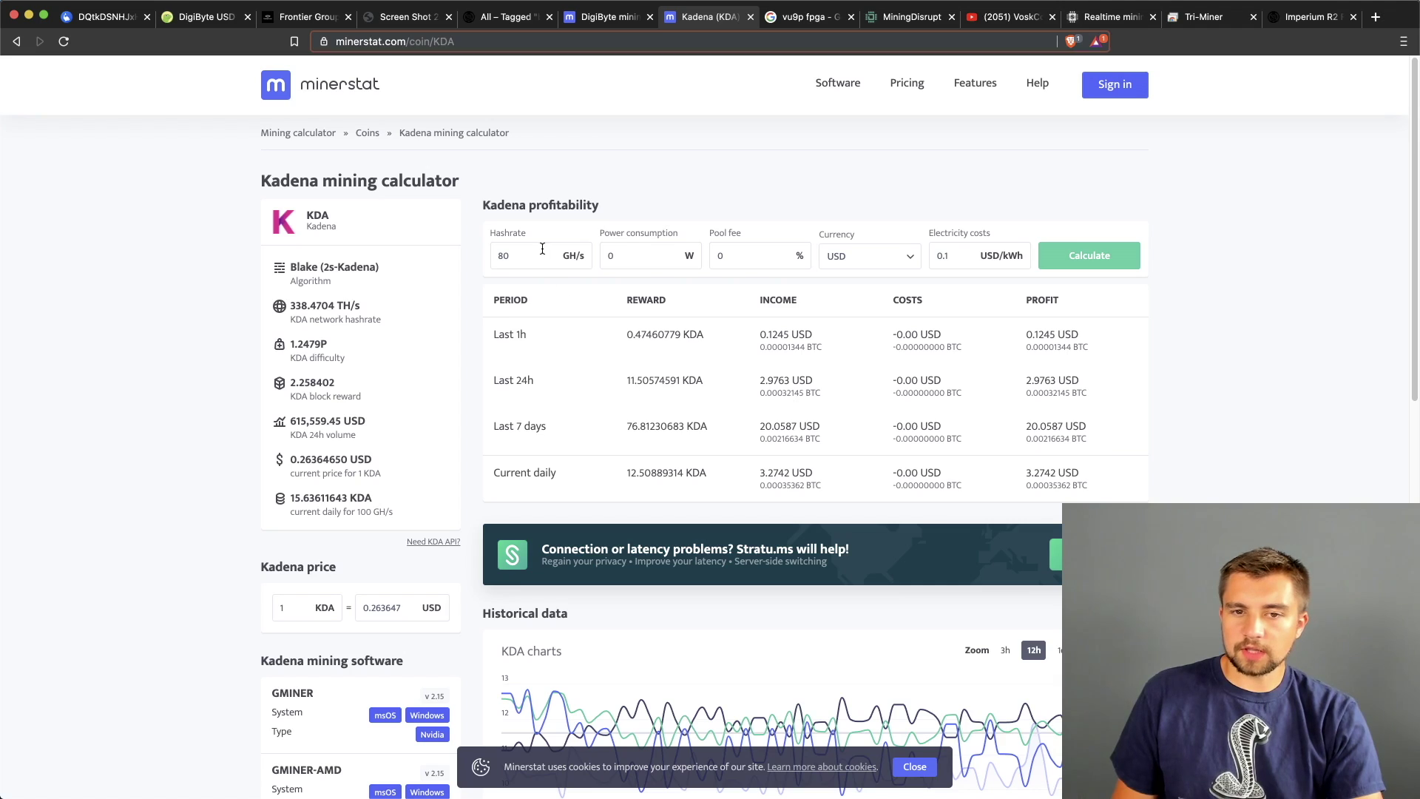
text(55)
click(1113, 253)
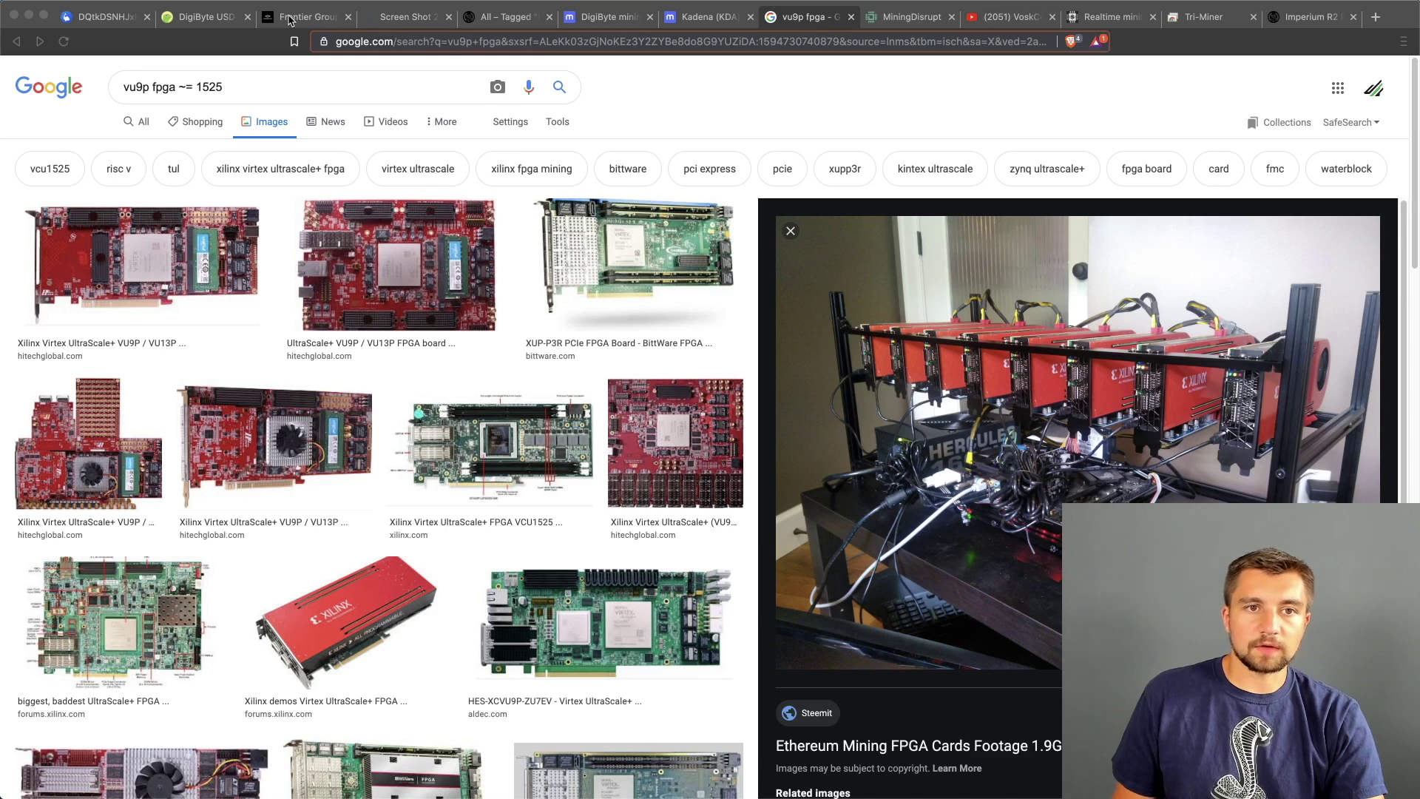
Show the screenshot of the $2990 price and $150 crypto refund message.
click(409, 19)
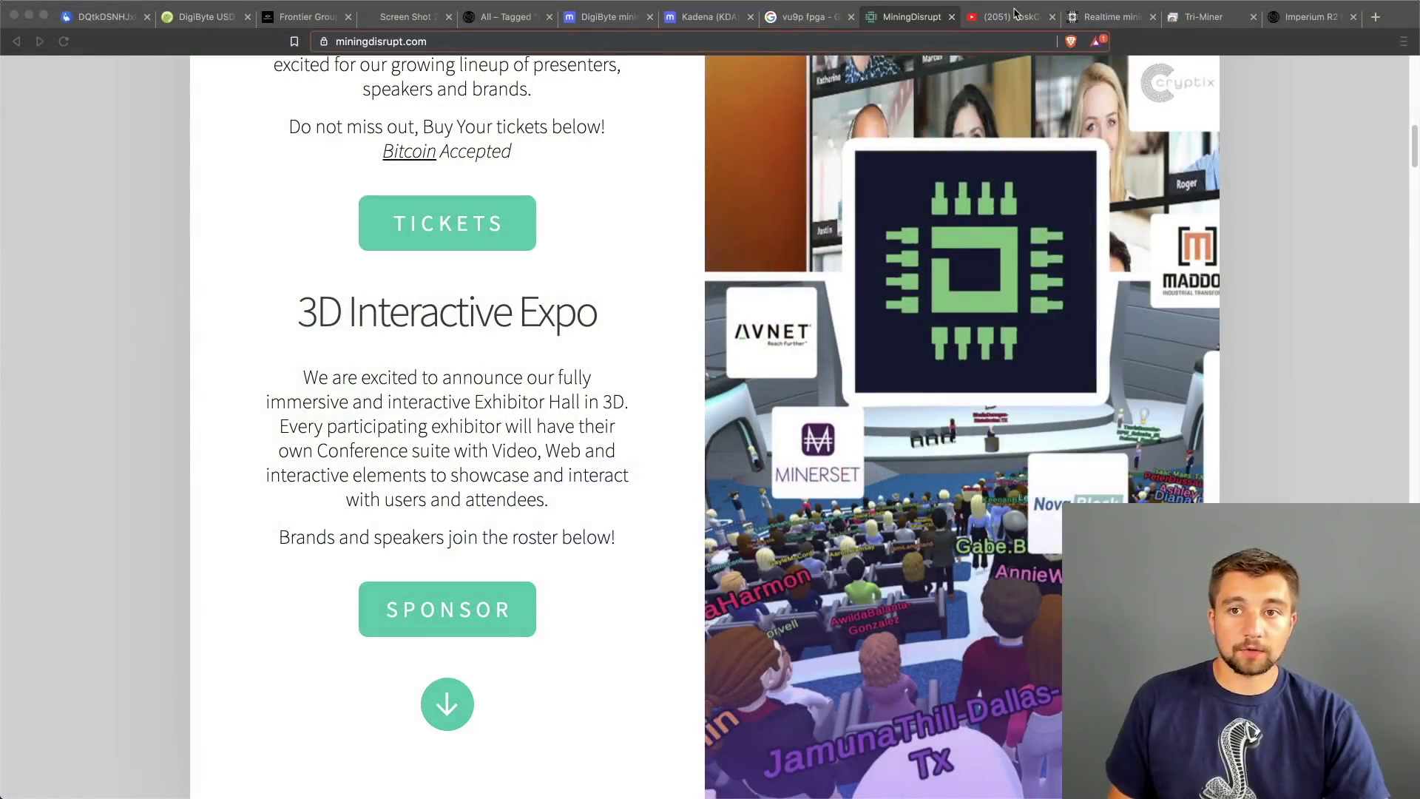
Switch to the VoskCoin YouTube channel page and scroll back to its top.
click(1006, 17)
scroll(762, 314, up, 10)
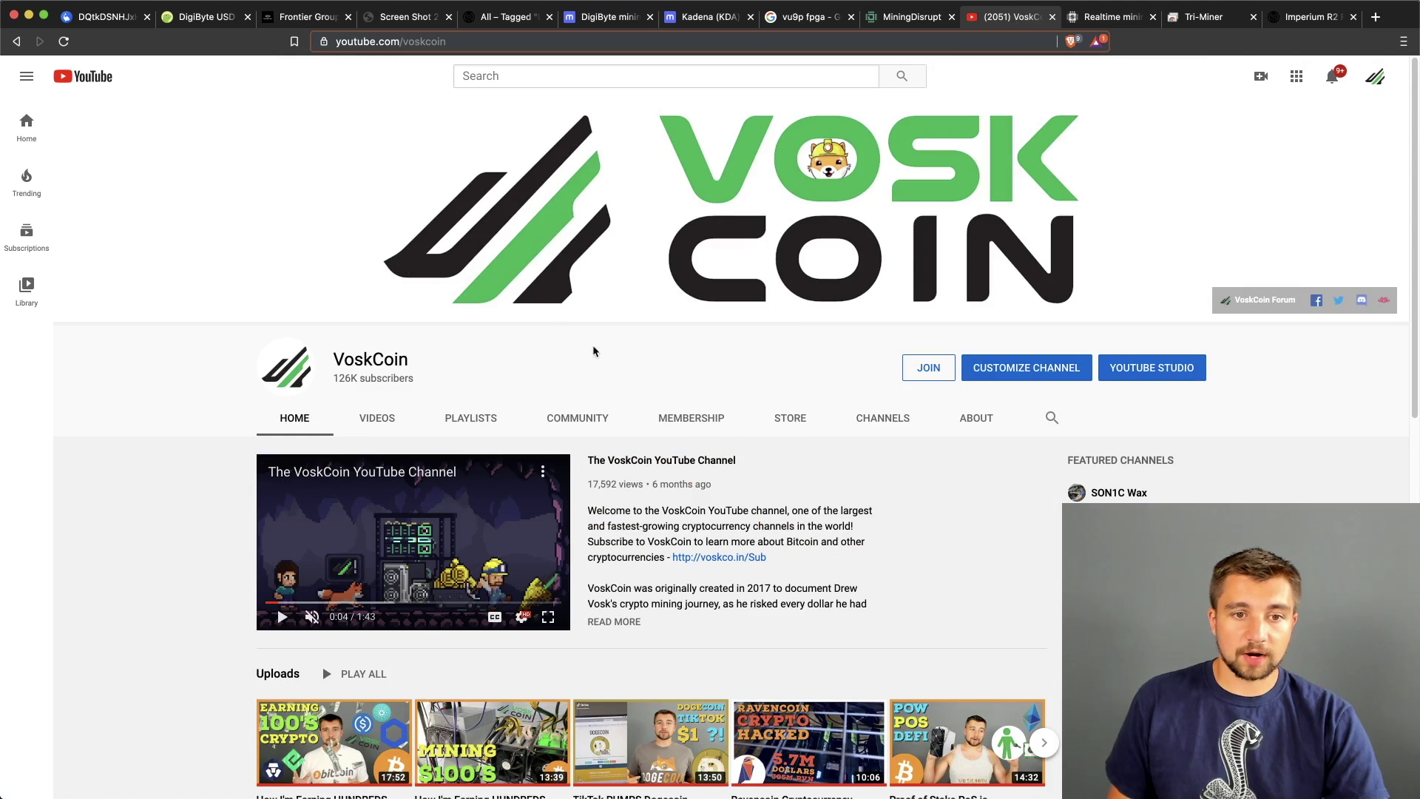